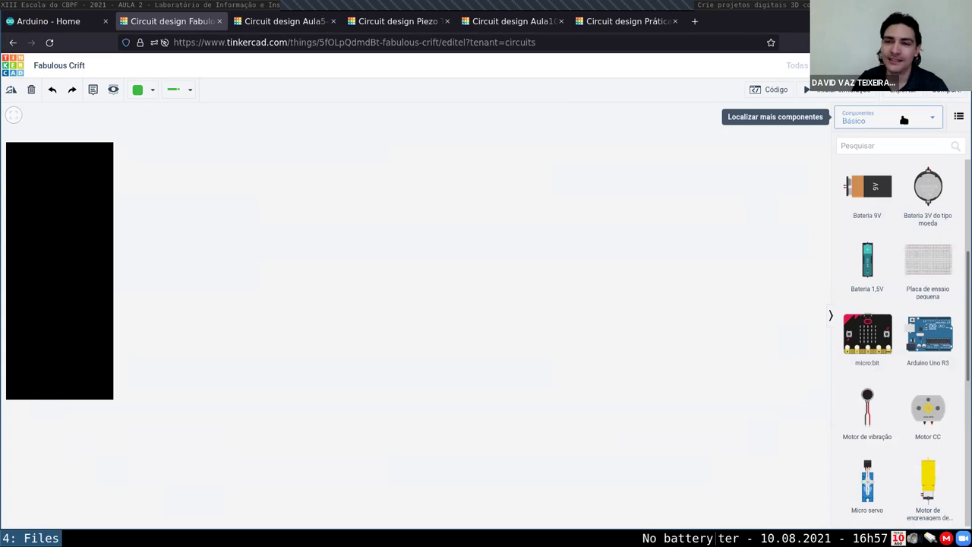
Look through the basic components in the component library
{"action": "left_click", "coordinate": [904, 120]}
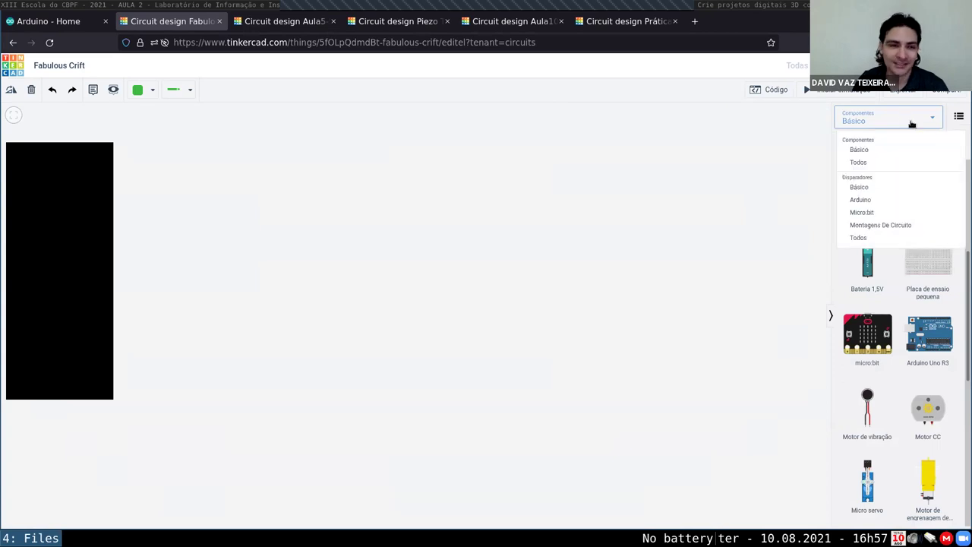
{"action": "left_click", "coordinate": [766, 189]}
{"action": "left_click_drag", "start_coordinate": [962, 265], "coordinate": [962, 175]}
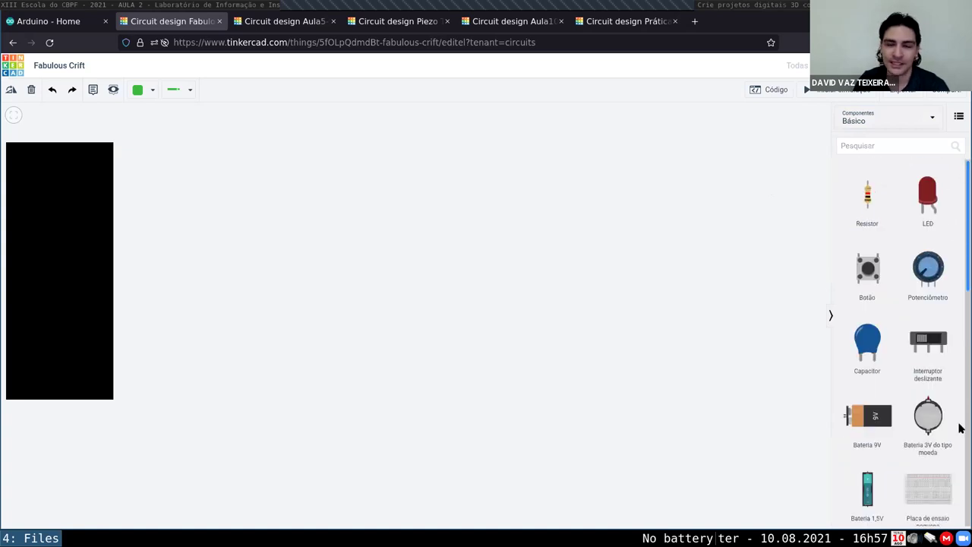
{"action": "scroll", "coordinate": [958, 429], "scroll_direction": "down", "scroll_amount": 10}
{"action": "left_click_drag", "start_coordinate": [961, 427], "coordinate": [963, 161]}
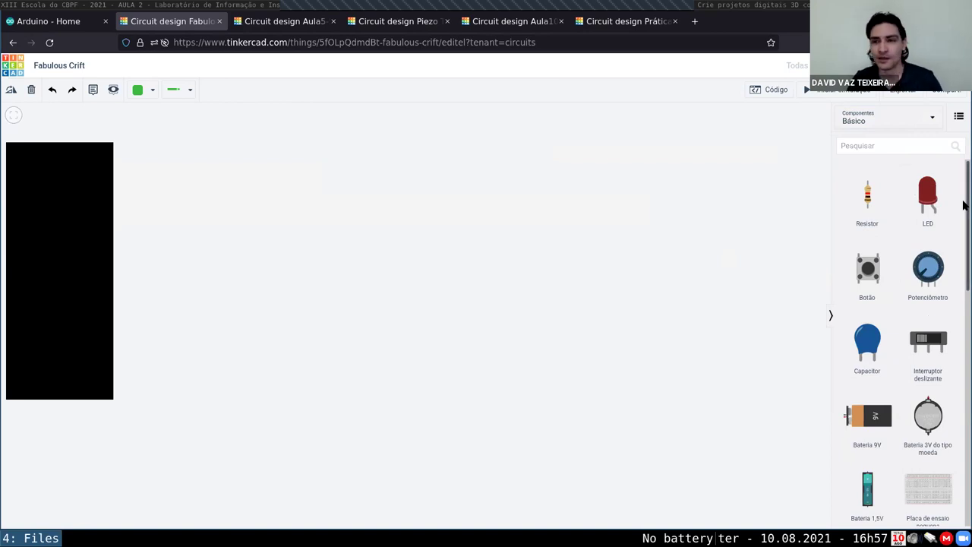
List all components in the library and look through the categories from general parts to power control
{"action": "left_click", "coordinate": [931, 117]}
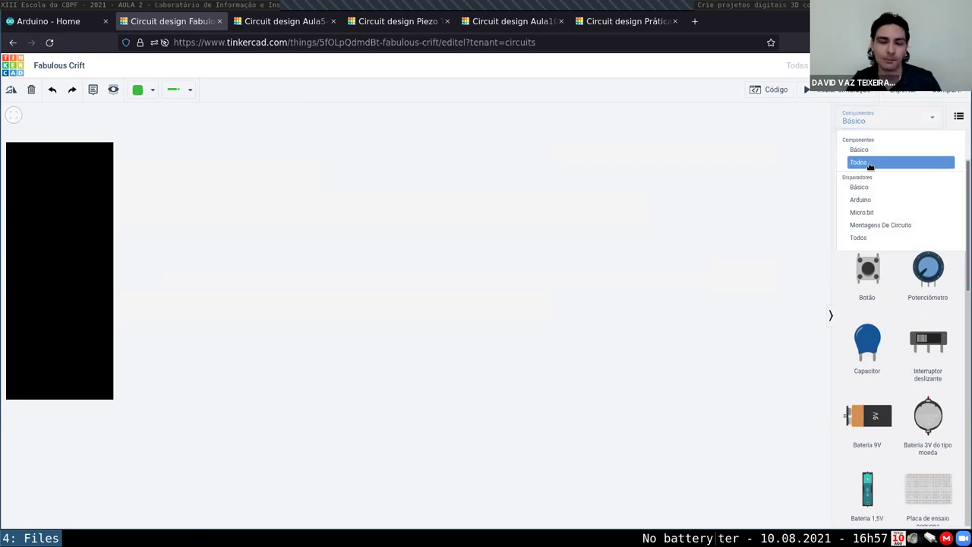
{"action": "left_click", "coordinate": [870, 166]}
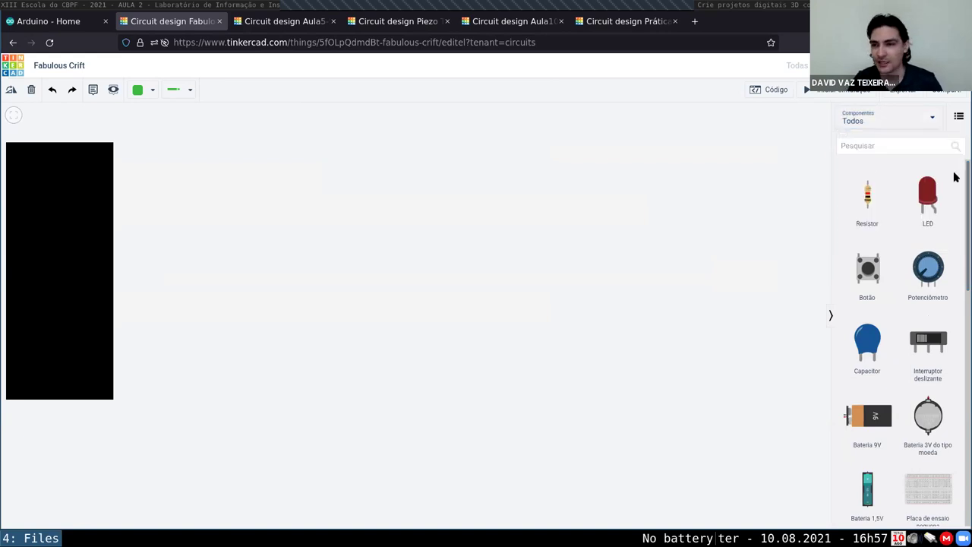
{"action": "scroll", "coordinate": [963, 198], "scroll_direction": "down", "scroll_amount": 5}
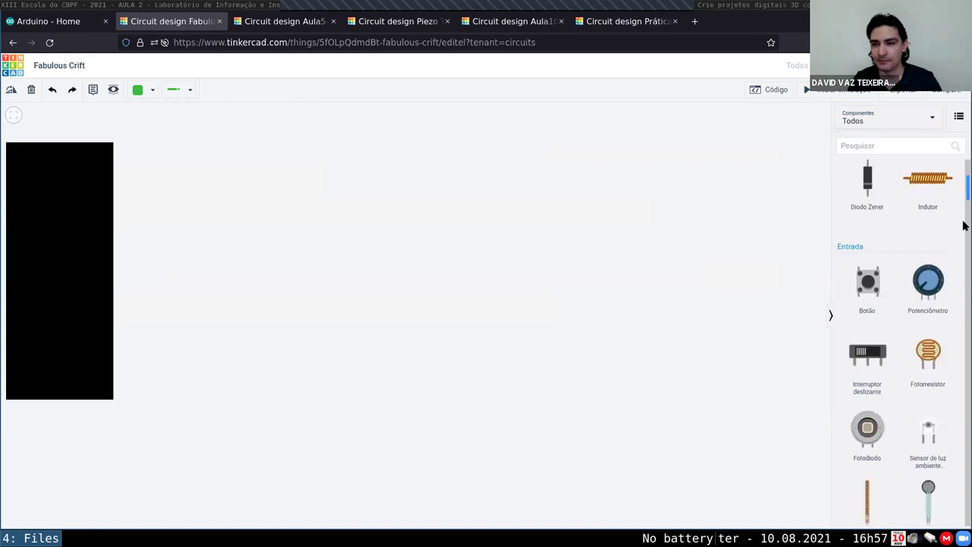
{"action": "scroll", "coordinate": [963, 224], "scroll_direction": "down", "scroll_amount": 2}
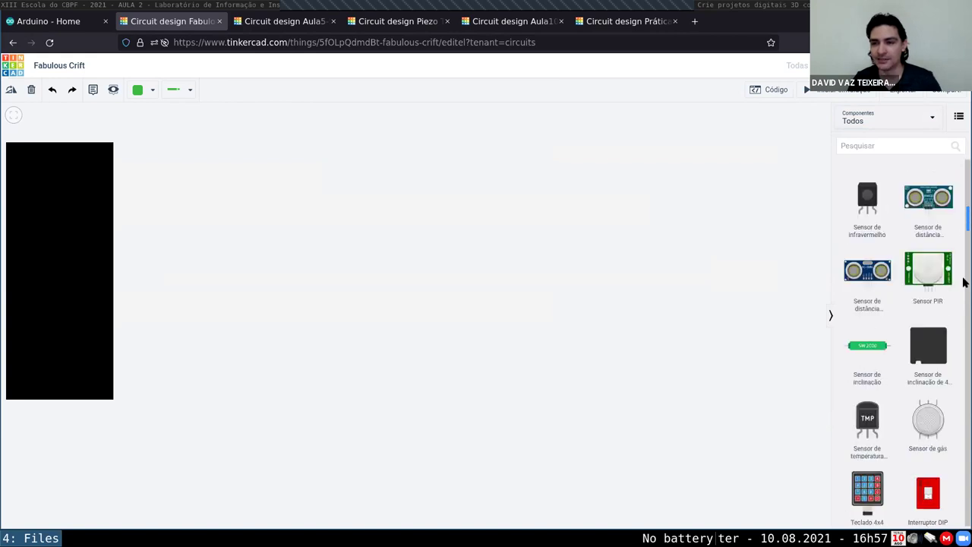
{"action": "scroll", "coordinate": [963, 279], "scroll_direction": "down", "scroll_amount": 4}
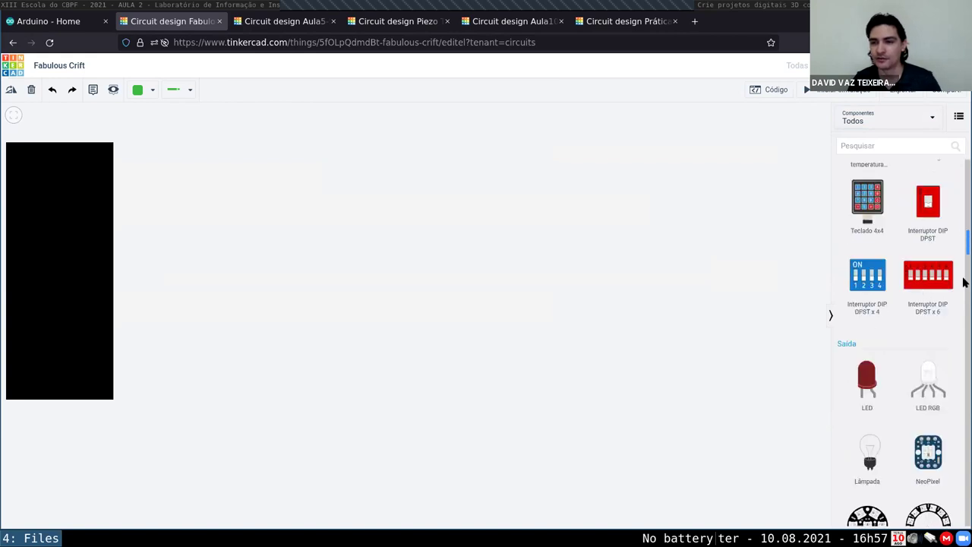
{"action": "scroll", "coordinate": [953, 390], "scroll_direction": "down", "scroll_amount": 15}
{"action": "scroll", "coordinate": [955, 392], "scroll_direction": "down", "scroll_amount": 5}
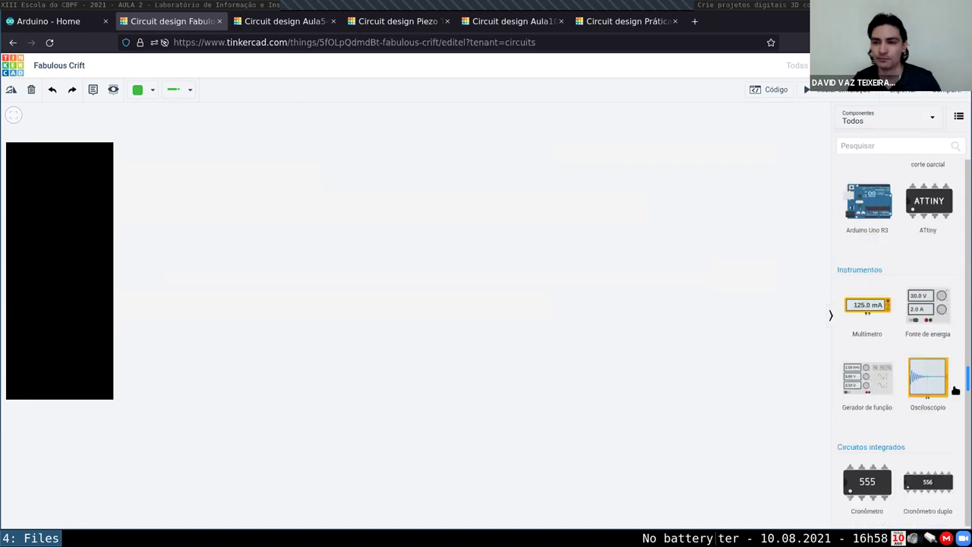
{"action": "scroll", "coordinate": [946, 318], "scroll_direction": "up", "scroll_amount": 1}
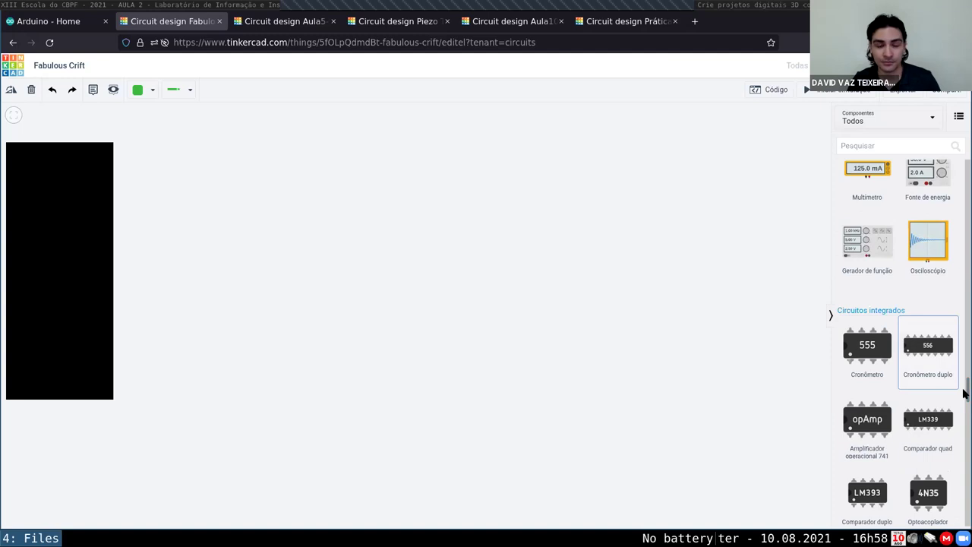
{"action": "scroll", "coordinate": [962, 392], "scroll_direction": "down", "scroll_amount": 4}
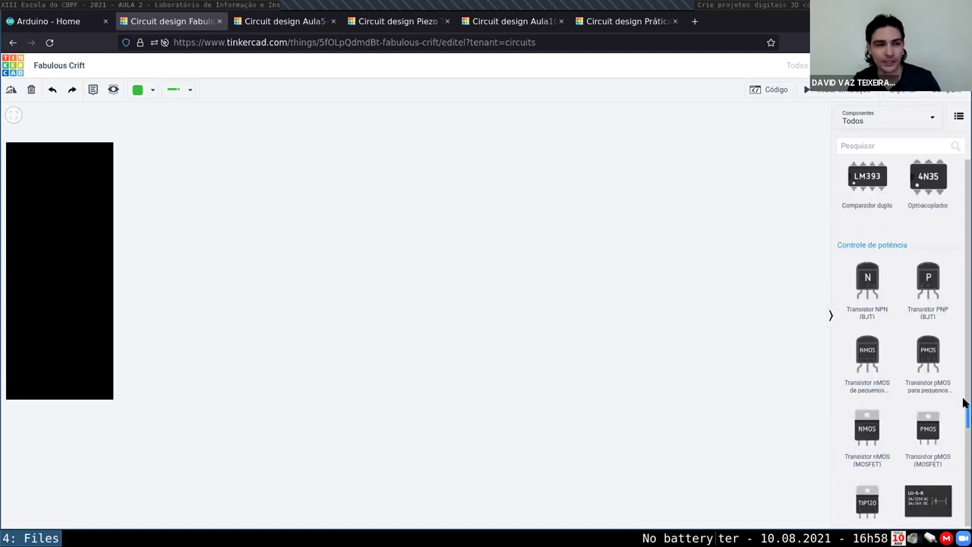
{"action": "scroll", "coordinate": [965, 401], "scroll_direction": "up", "scroll_amount": 5}
{"action": "scroll", "coordinate": [953, 405], "scroll_direction": "down", "scroll_amount": 5}
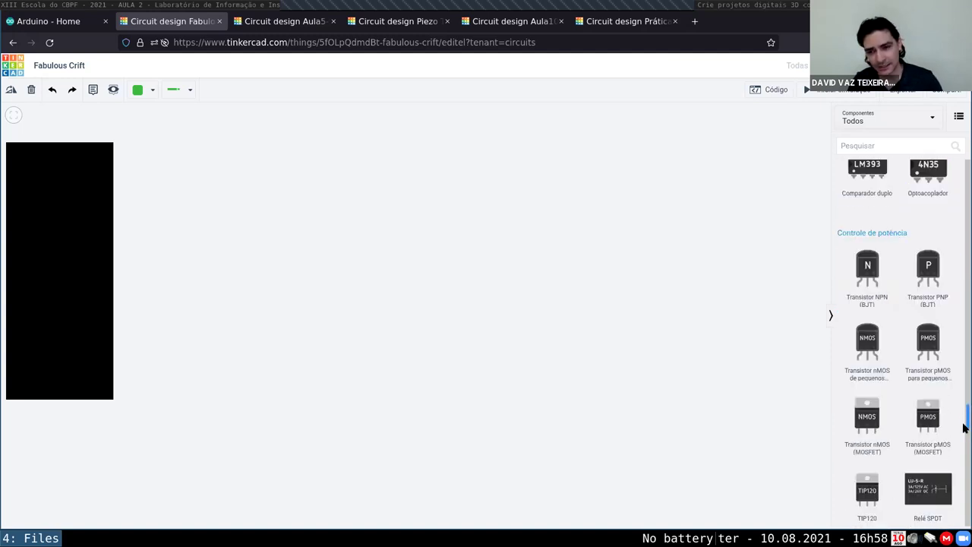
{"action": "scroll", "coordinate": [945, 408], "scroll_direction": "down", "scroll_amount": 1}
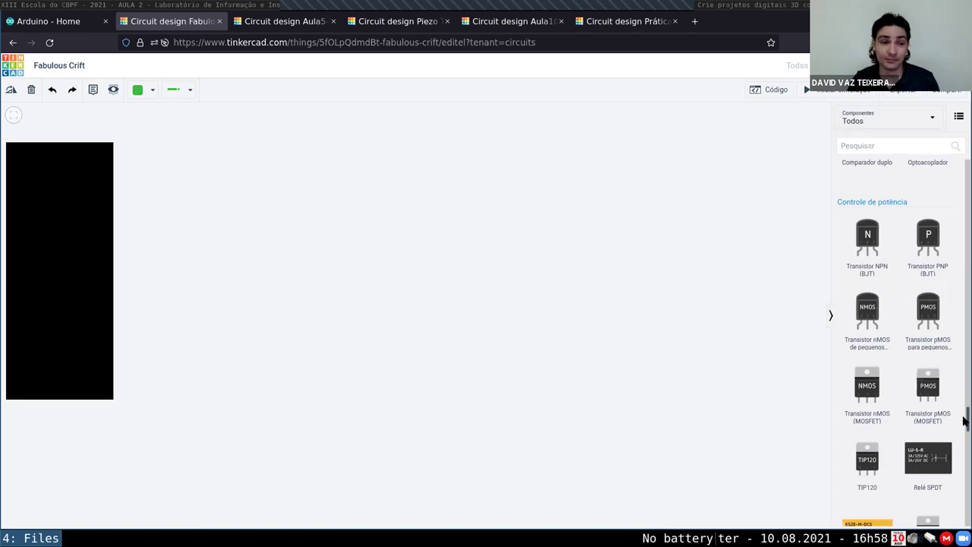
Return the library to the basic components, place an Arduino Uno R3 in the workspace and shift it slightly downward
{"action": "scroll", "coordinate": [965, 420], "scroll_direction": "up", "scroll_amount": 15}
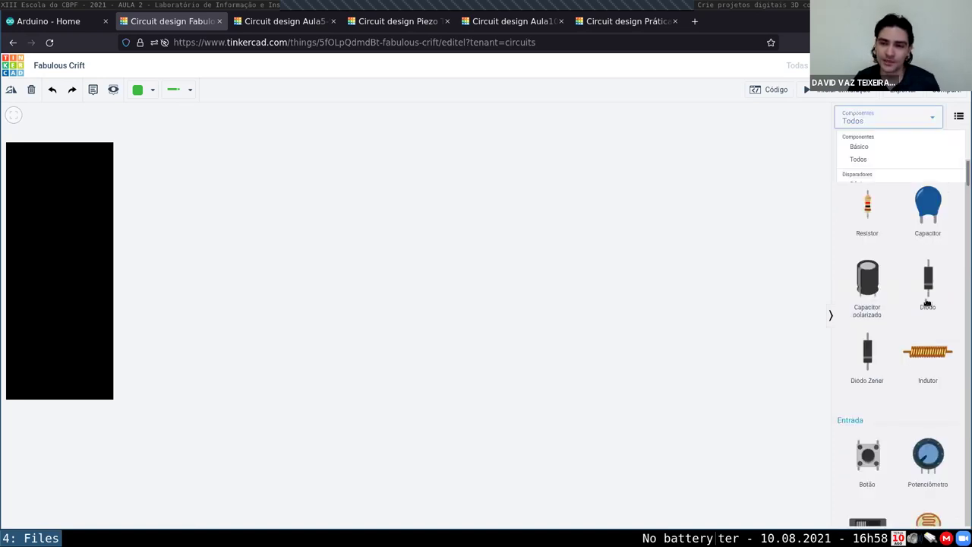
{"action": "key", "text": "Return"}
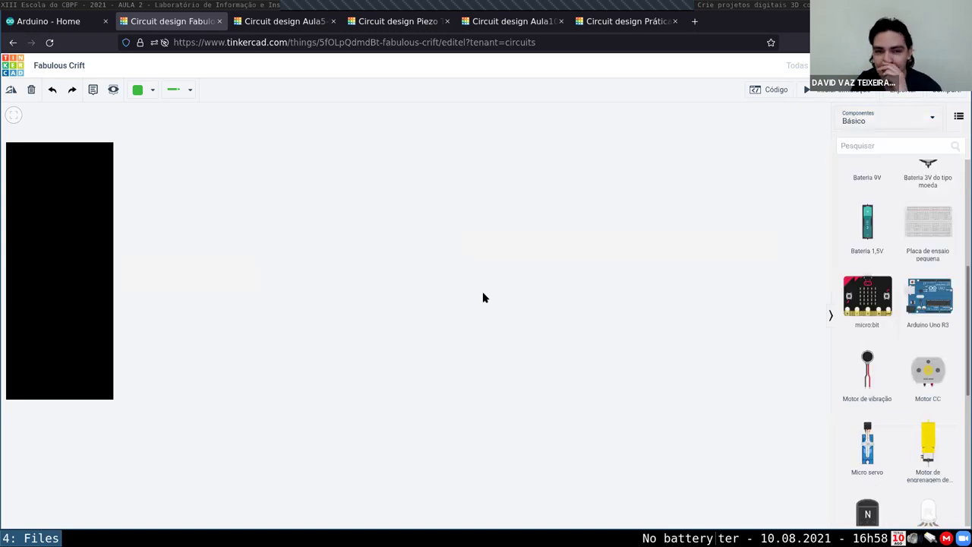
{"action": "left_click", "coordinate": [490, 296]}
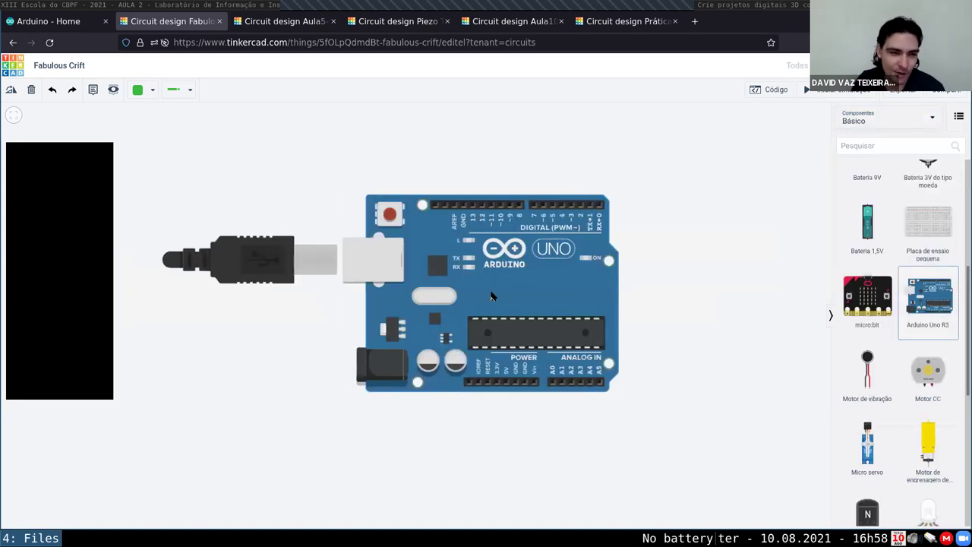
{"action": "left_click", "coordinate": [284, 270]}
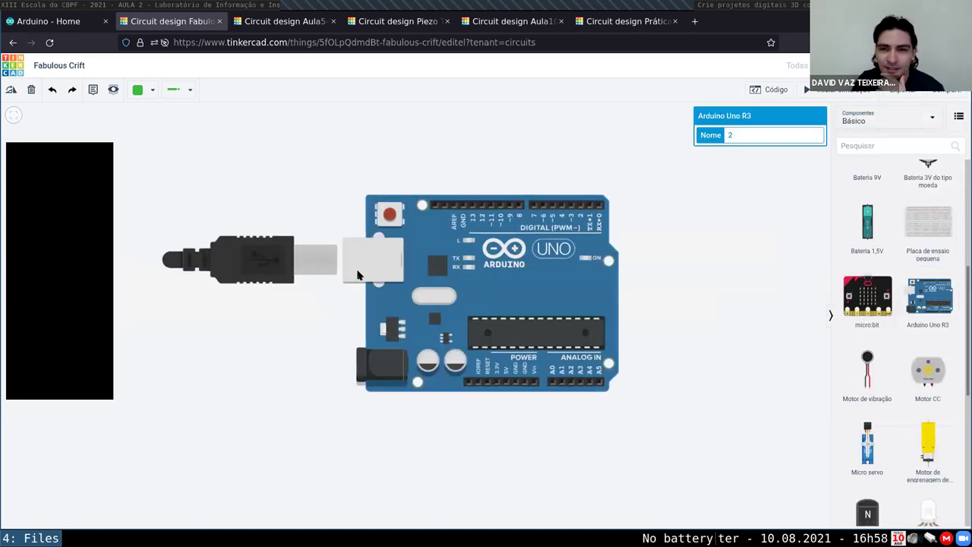
{"action": "left_click", "coordinate": [742, 218]}
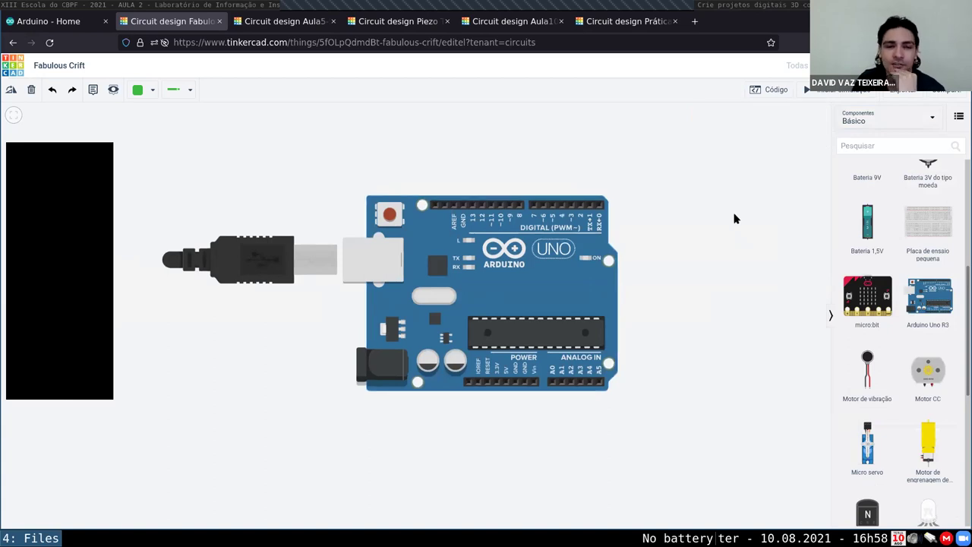
{"action": "left_click_drag", "start_coordinate": [547, 279], "coordinate": [547, 290]}
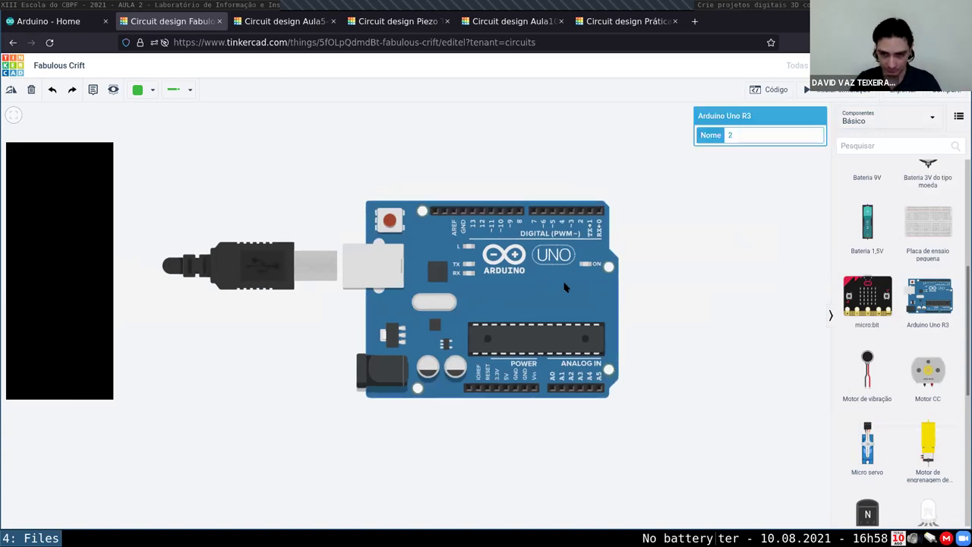
{"action": "left_click", "coordinate": [705, 265]}
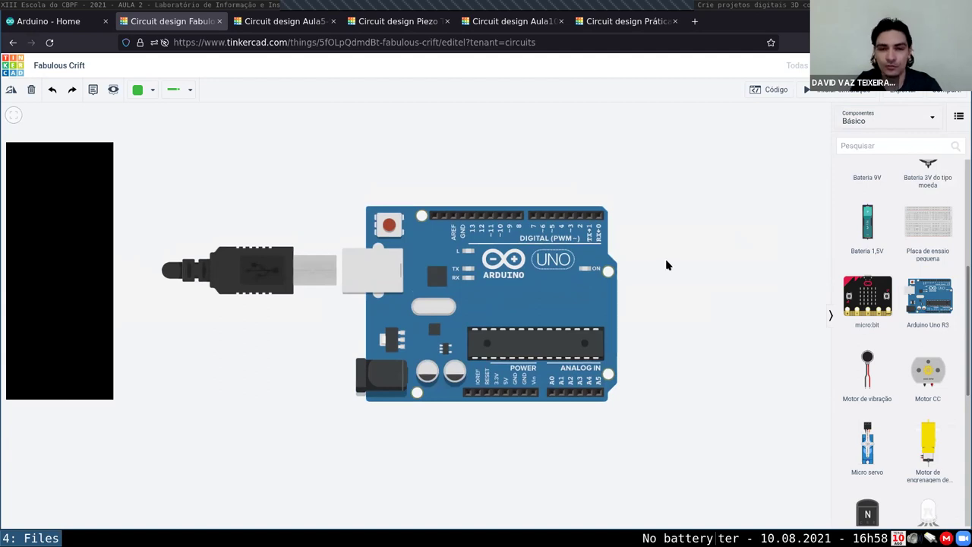
Examine the Arduino Uno board up close, including its digital, power and analog pin headers
{"action": "scroll", "coordinate": [657, 278], "scroll_direction": "up", "scroll_amount": 1}
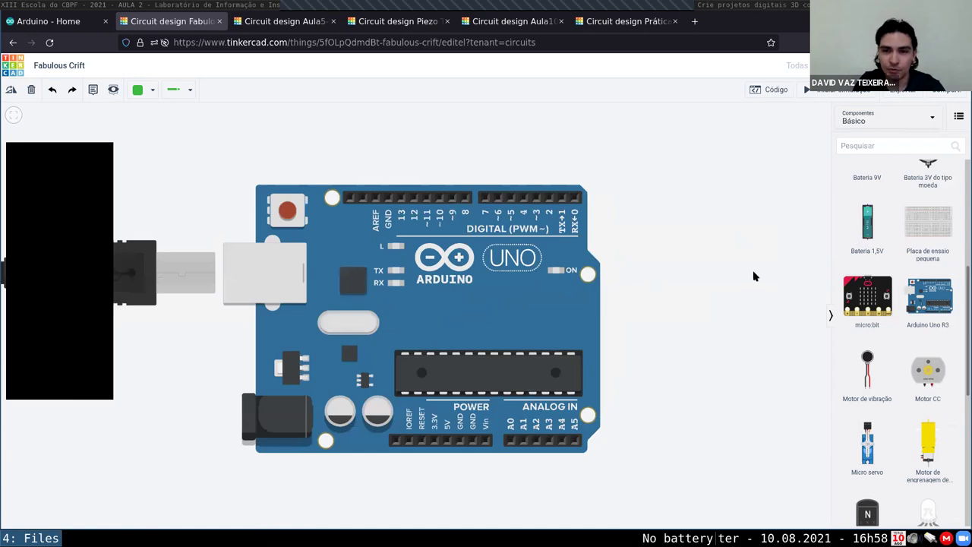
{"action": "scroll", "coordinate": [721, 251], "scroll_direction": "up", "scroll_amount": 2}
{"action": "scroll", "coordinate": [663, 219], "scroll_direction": "down", "scroll_amount": 1}
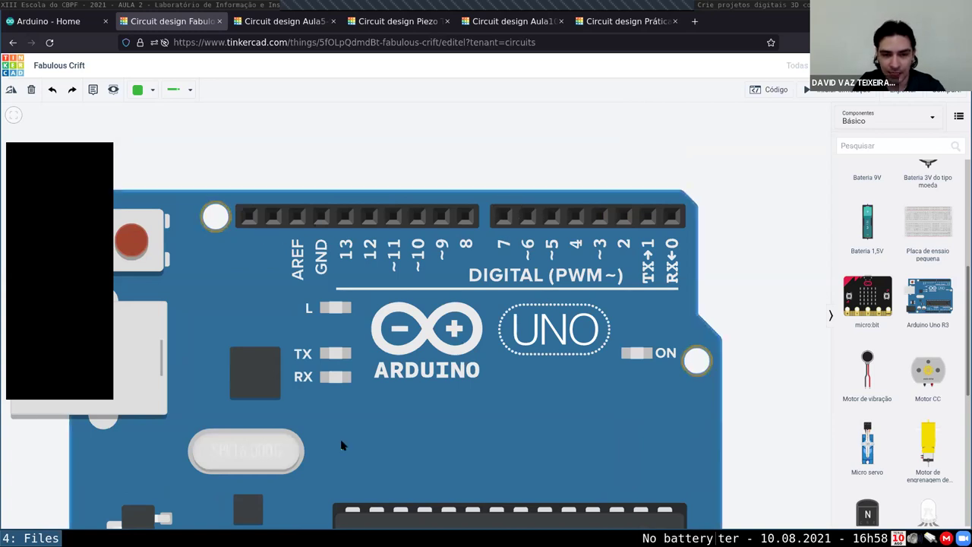
{"action": "left_click", "coordinate": [639, 453]}
{"action": "scroll", "coordinate": [638, 454], "scroll_direction": "down", "scroll_amount": 3}
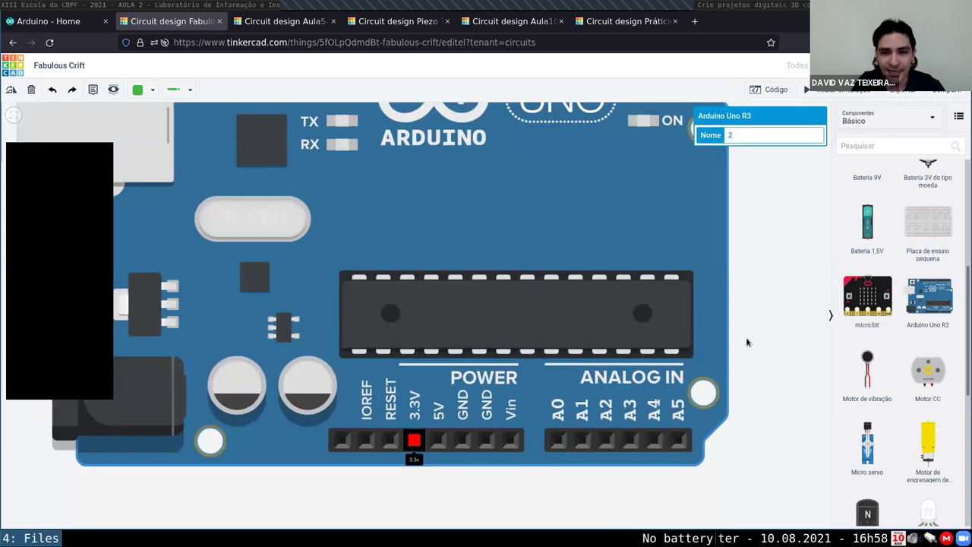
{"action": "scroll", "coordinate": [746, 341], "scroll_direction": "down", "scroll_amount": 3}
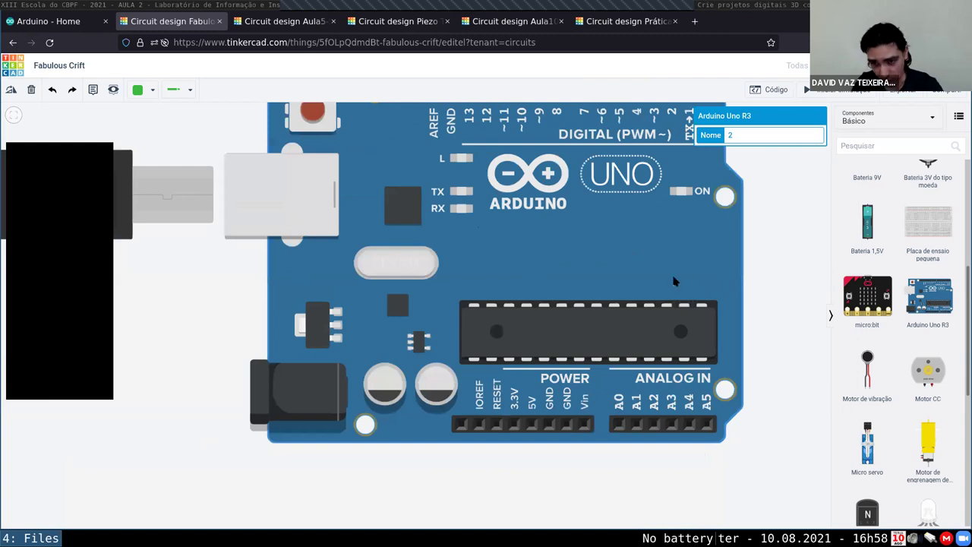
{"action": "scroll", "coordinate": [675, 277], "scroll_direction": "down", "scroll_amount": 1}
{"action": "scroll", "coordinate": [765, 257], "scroll_direction": "up", "scroll_amount": 3}
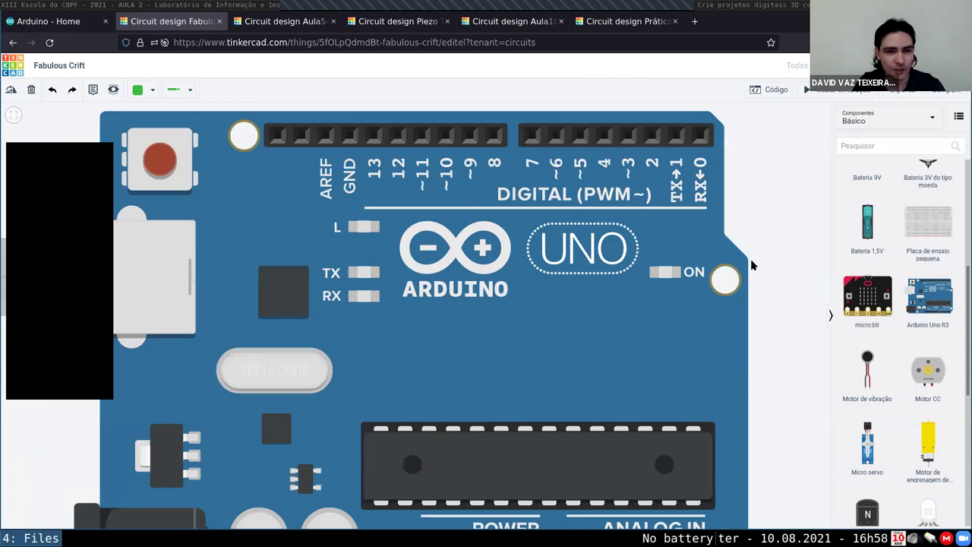
{"action": "scroll", "coordinate": [752, 265], "scroll_direction": "down", "scroll_amount": 2}
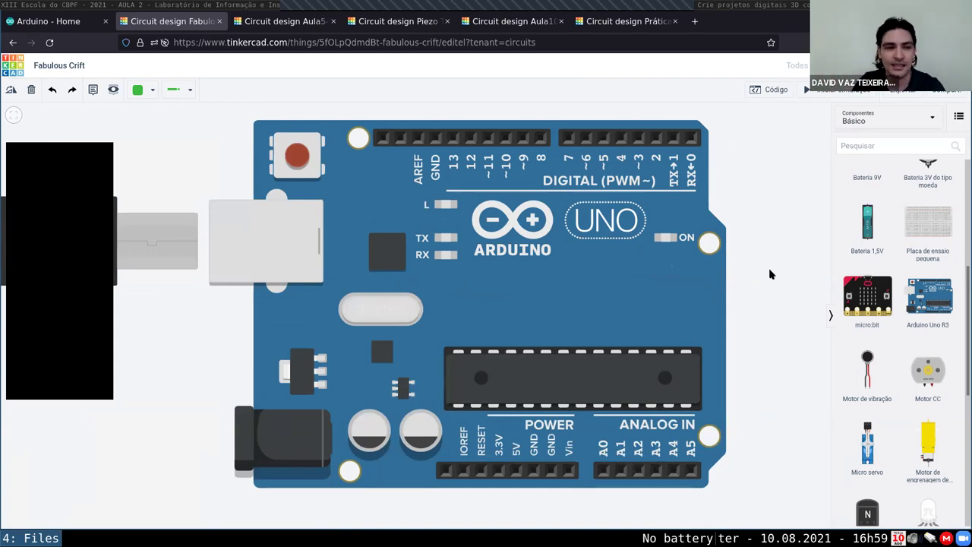
{"action": "scroll", "coordinate": [710, 268], "scroll_direction": "down", "scroll_amount": 1}
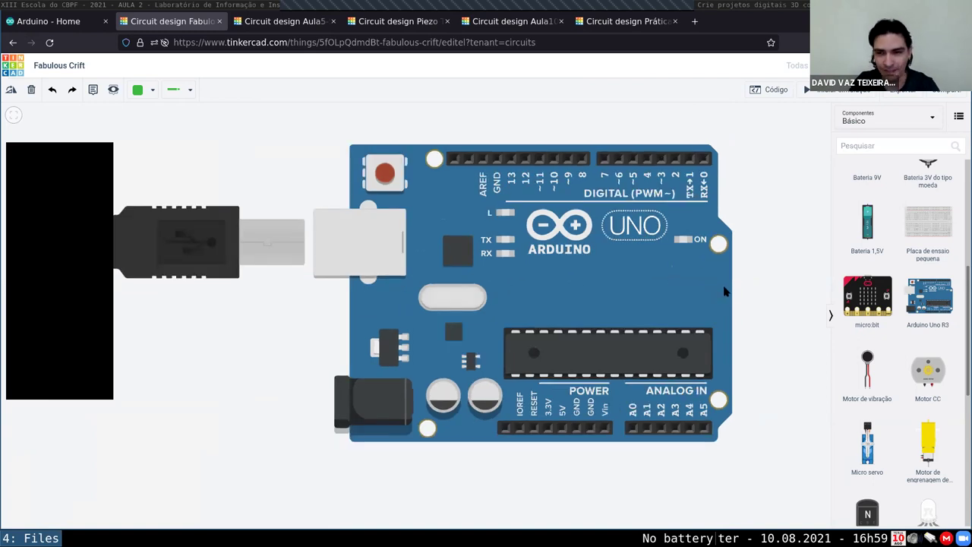
{"action": "scroll", "coordinate": [727, 293], "scroll_direction": "down", "scroll_amount": 1}
{"action": "left_click_drag", "start_coordinate": [728, 301], "coordinate": [678, 316]}
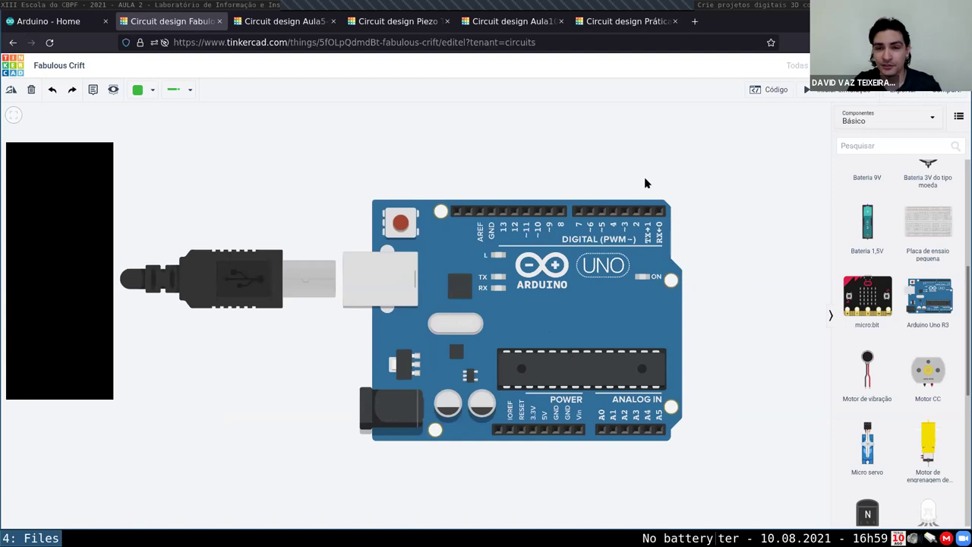
Draw a green wire with several bends above the board from digital pin 1 (TX) to the GND pin beside pin 13
{"action": "key", "text": "Escape"}
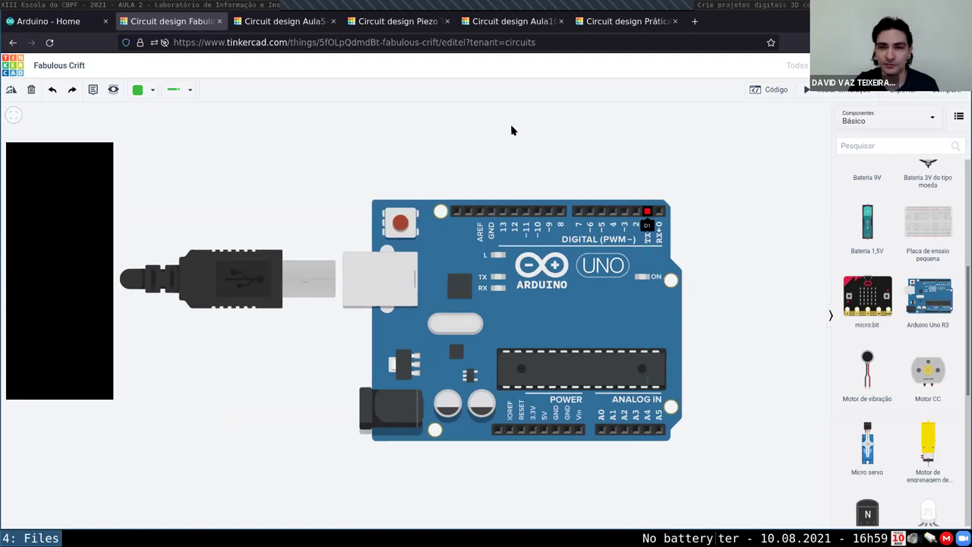
{"action": "left_click", "coordinate": [688, 139]}
{"action": "left_click", "coordinate": [568, 131]}
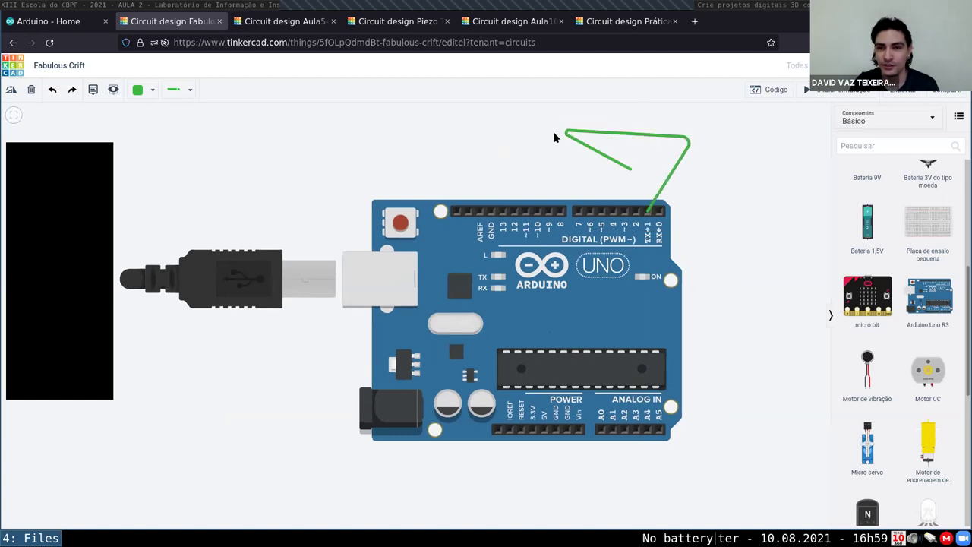
{"action": "left_click", "coordinate": [757, 196]}
{"action": "left_click", "coordinate": [475, 146]}
{"action": "left_click", "coordinate": [490, 213]}
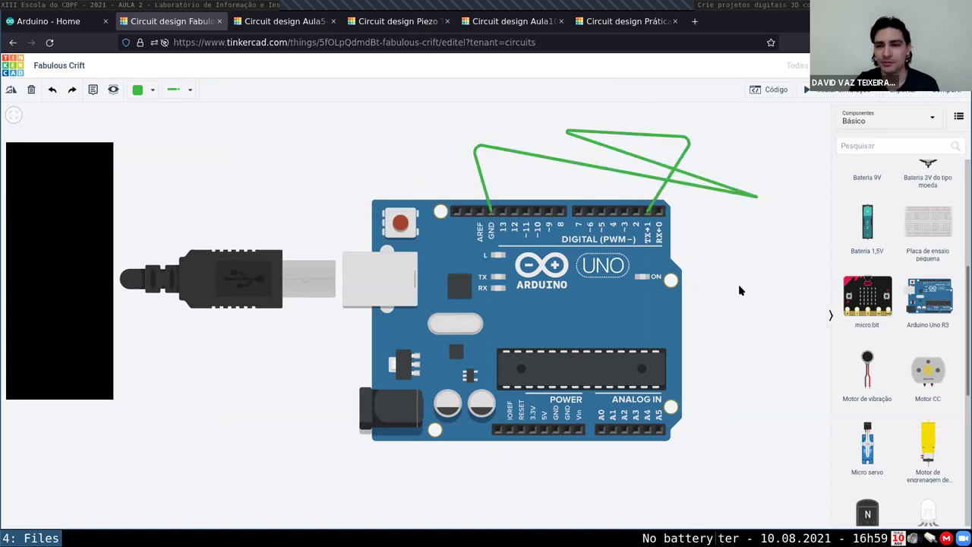
Remove the wire's outlying bend beyond the board and realign the other bends into a stepped path of horizontal and vertical segments
{"action": "left_click", "coordinate": [755, 199]}
{"action": "double_click", "coordinate": [765, 200]}
{"action": "left_click_drag", "start_coordinate": [515, 137], "coordinate": [497, 125]}
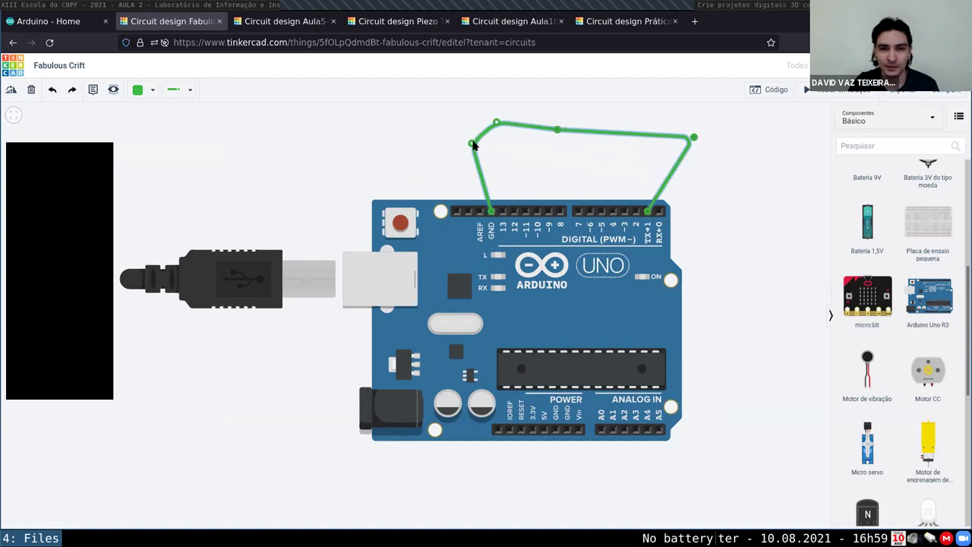
{"action": "left_click_drag", "start_coordinate": [472, 144], "coordinate": [525, 163]}
{"action": "left_click_drag", "start_coordinate": [557, 131], "coordinate": [526, 134]}
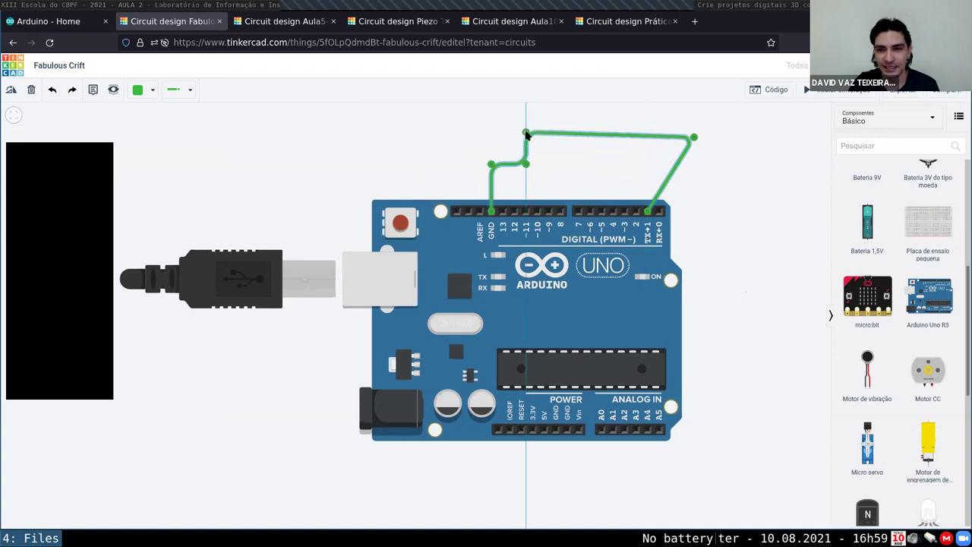
{"action": "left_click_drag", "start_coordinate": [693, 138], "coordinate": [648, 134]}
{"action": "left_click", "coordinate": [668, 134]}
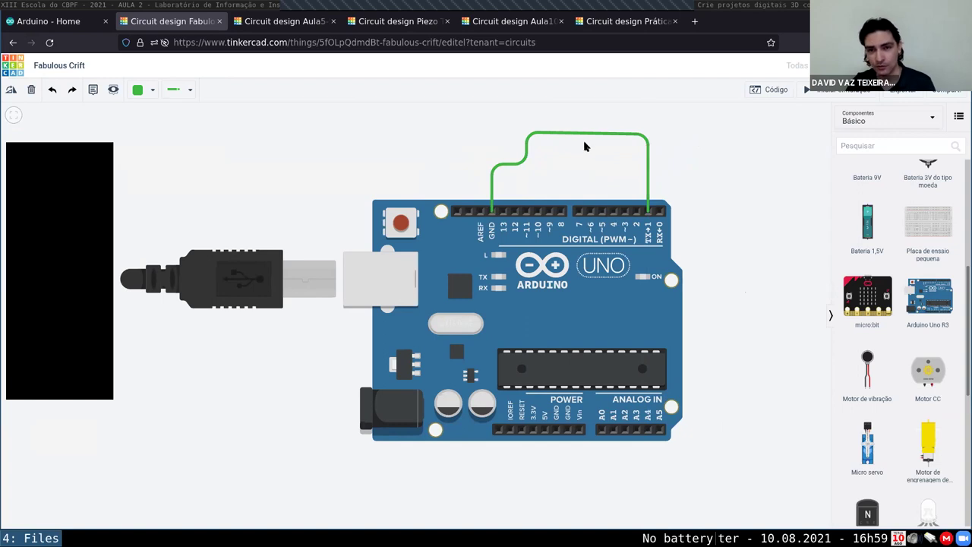
{"action": "left_click_drag", "start_coordinate": [646, 141], "coordinate": [590, 147]}
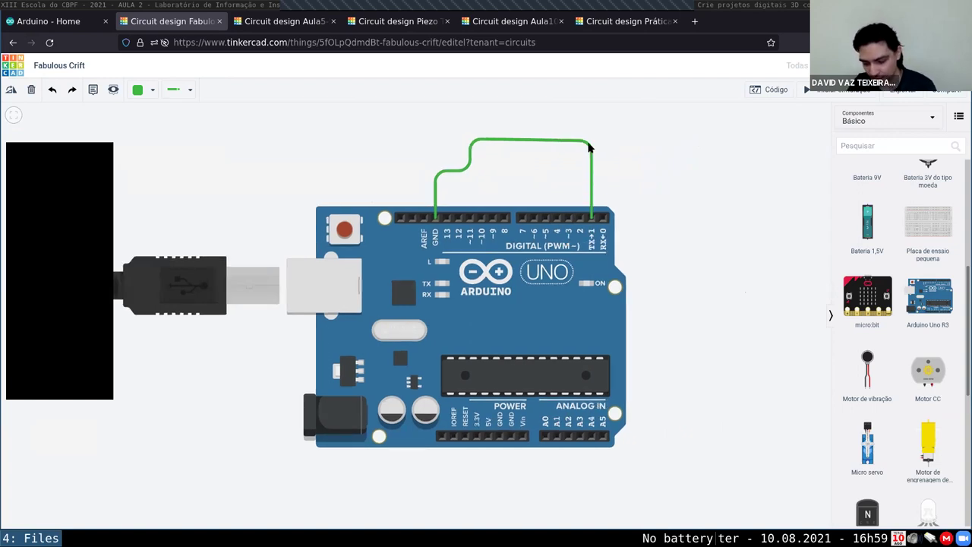
Delete the green wire running above the Arduino board between its TX and GND pins
{"action": "left_click", "coordinate": [589, 146]}
{"action": "key", "text": "Delete"}
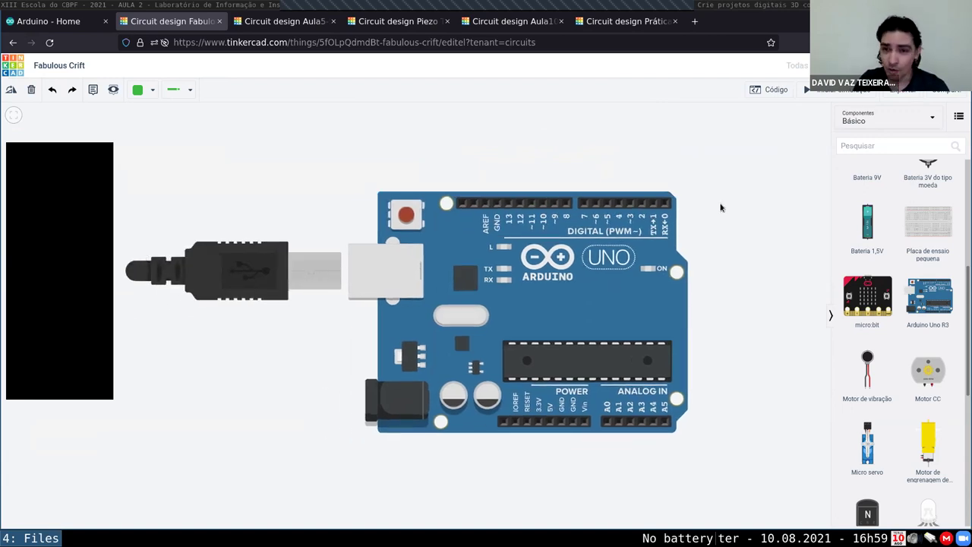
{"action": "left_click", "coordinate": [552, 285]}
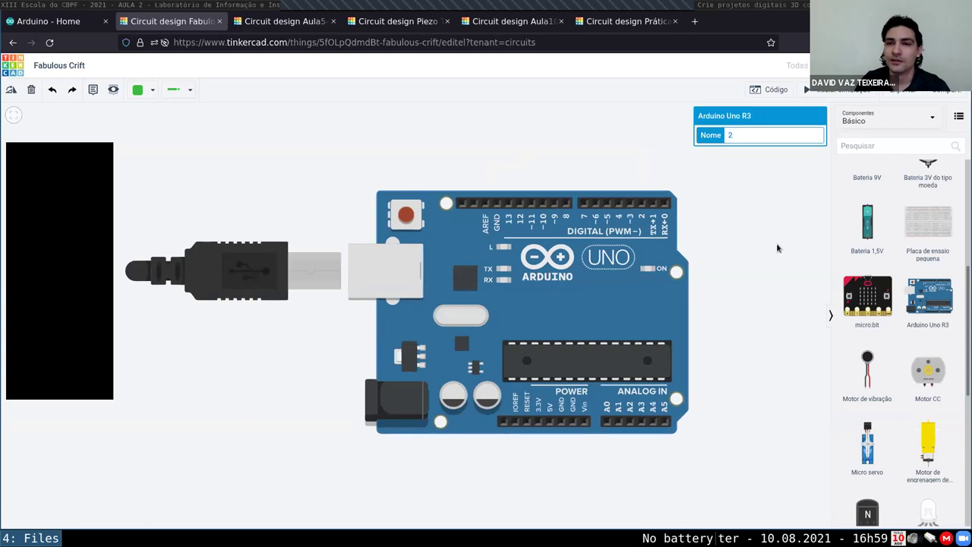
{"action": "left_click", "coordinate": [778, 234]}
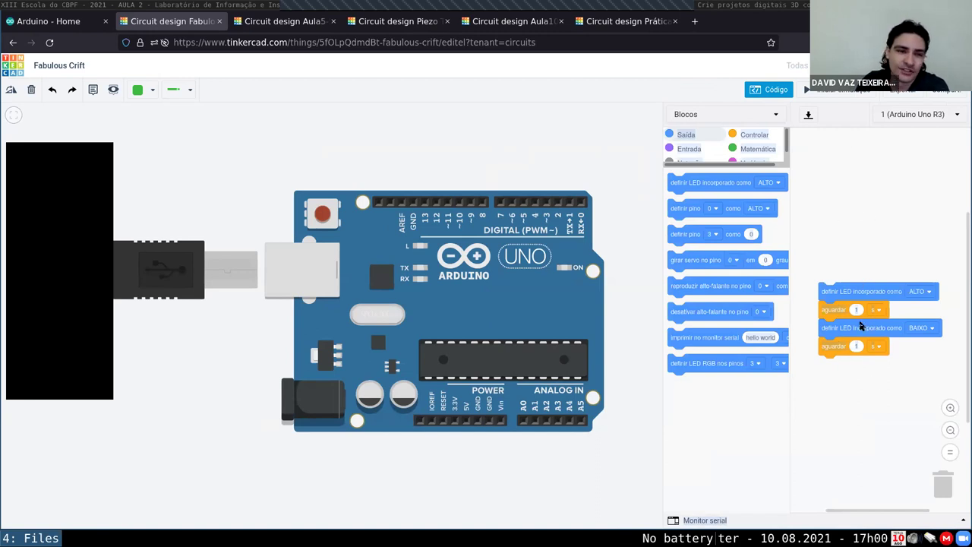
Examine the Arduino's default block program and how its built-in LED and wait blocks snap together in sequence
{"action": "scroll", "coordinate": [854, 274], "scroll_direction": "down", "scroll_amount": 2}
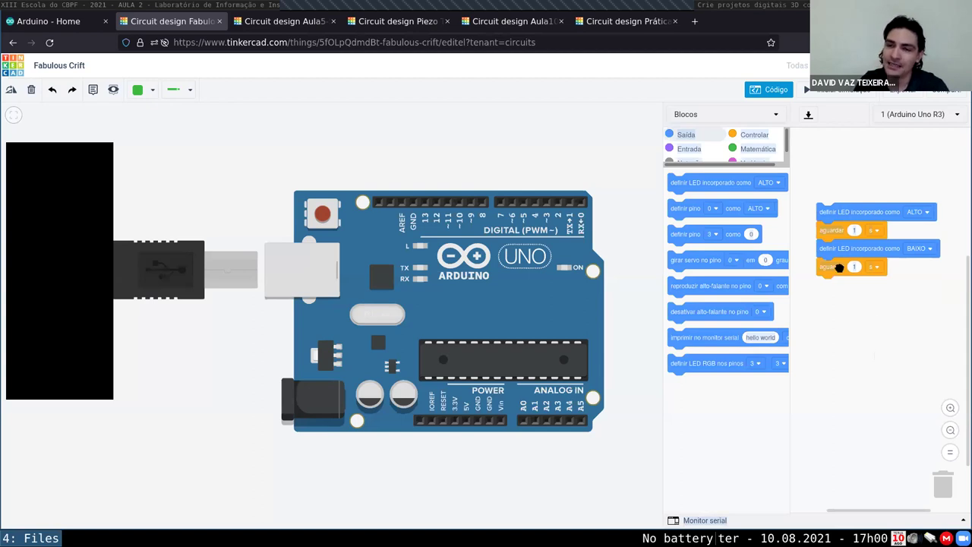
{"action": "mouse_move", "coordinate": [839, 267]}
{"action": "left_mouse_down"}
{"action": "mouse_move", "coordinate": [846, 353]}
{"action": "mouse_move", "coordinate": [838, 274]}
{"action": "left_mouse_up"}
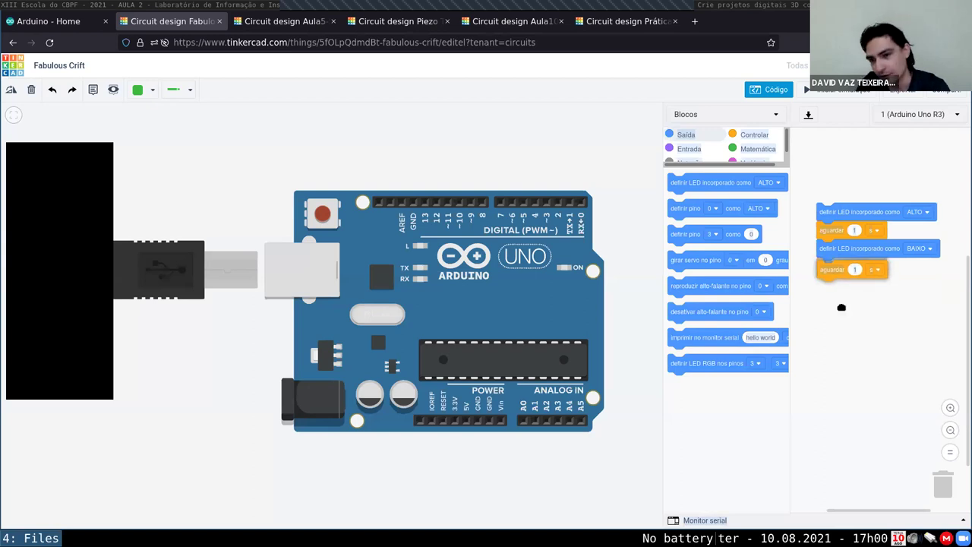
{"action": "mouse_move", "coordinate": [839, 262]}
{"action": "left_mouse_down"}
{"action": "mouse_move", "coordinate": [839, 297]}
{"action": "mouse_move", "coordinate": [839, 266]}
{"action": "left_mouse_up"}
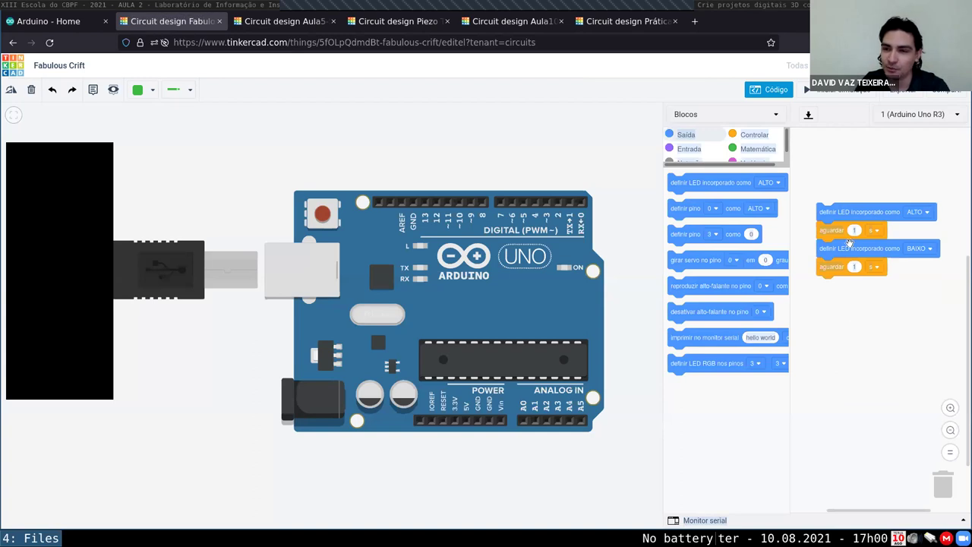
{"action": "mouse_move", "coordinate": [848, 249]}
{"action": "left_mouse_down"}
{"action": "mouse_move", "coordinate": [848, 314]}
{"action": "mouse_move", "coordinate": [839, 232]}
{"action": "mouse_move", "coordinate": [839, 317]}
{"action": "mouse_move", "coordinate": [830, 219]}
{"action": "mouse_move", "coordinate": [836, 230]}
{"action": "left_mouse_up"}
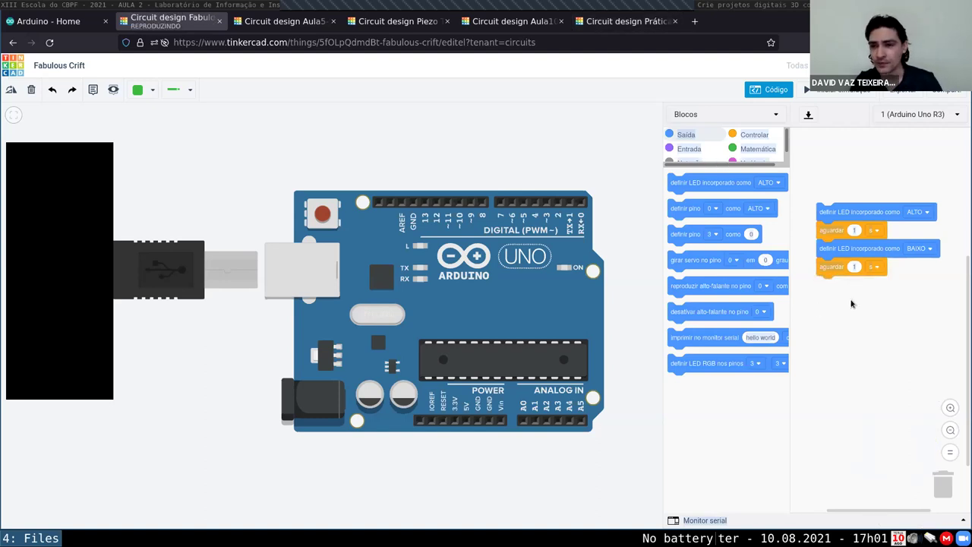
{"action": "scroll", "coordinate": [846, 281], "scroll_direction": "up", "scroll_amount": 3}
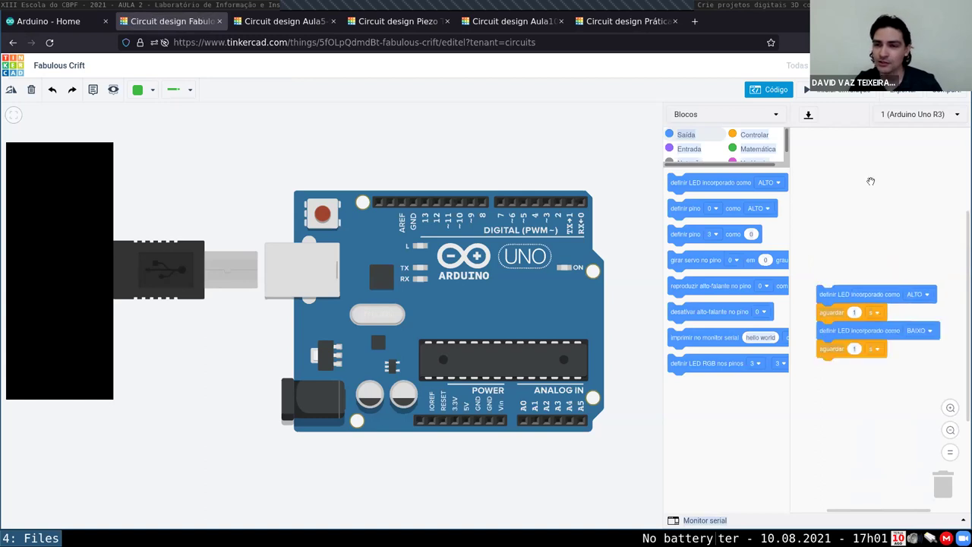
{"action": "scroll", "coordinate": [828, 228], "scroll_direction": "down", "scroll_amount": 3}
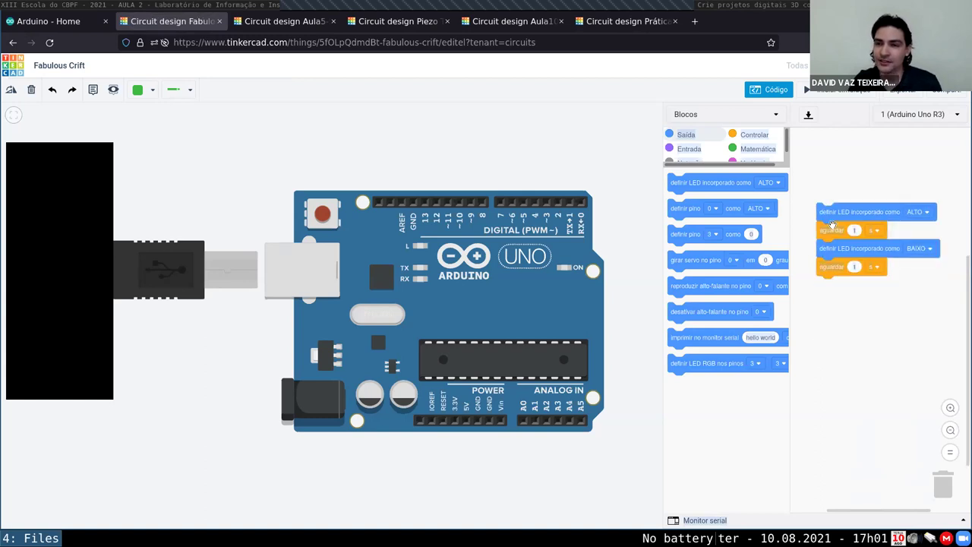
Review the ALTO and BAIXO states offered by the built-in LED blocks and the time units of the wait block
{"action": "left_click", "coordinate": [924, 211]}
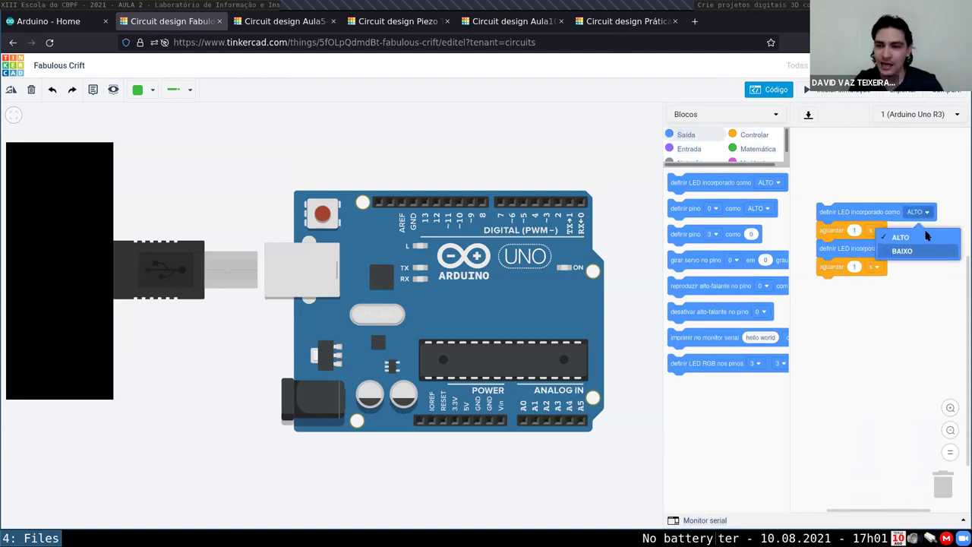
{"action": "left_click", "coordinate": [929, 291]}
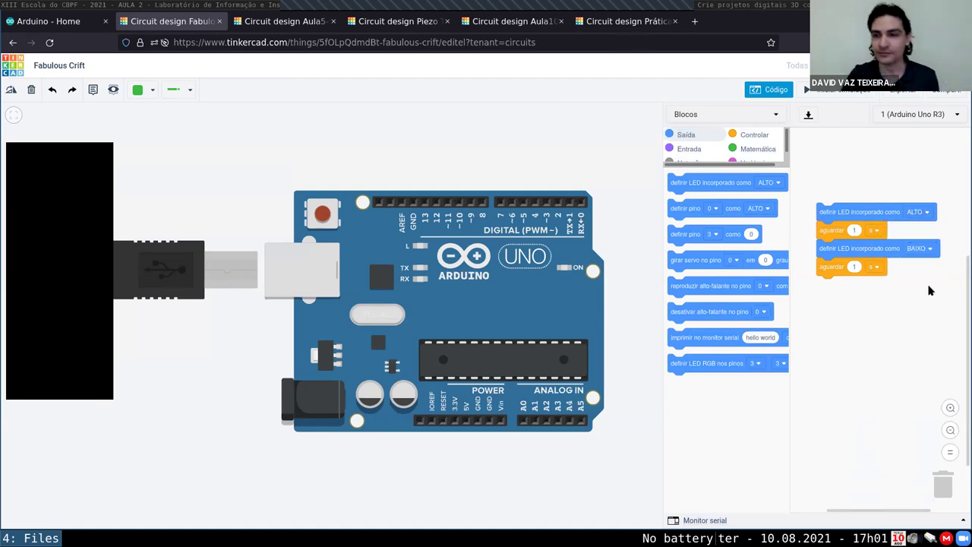
{"action": "left_click", "coordinate": [875, 230]}
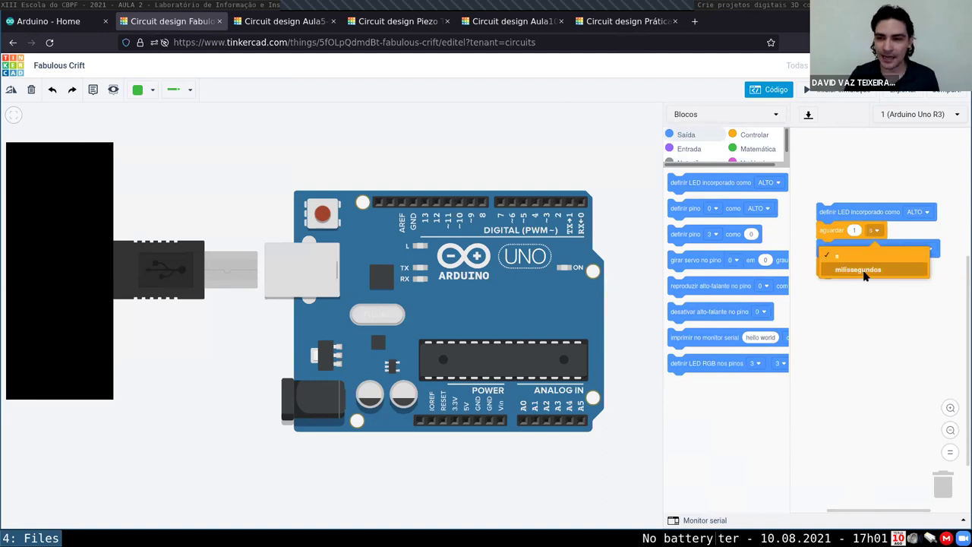
{"action": "left_click", "coordinate": [869, 320]}
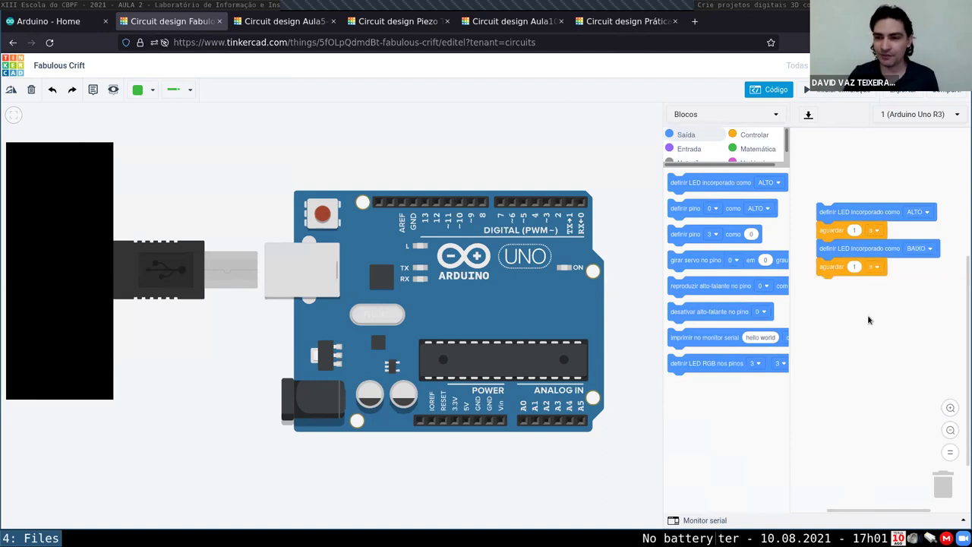
{"action": "left_click", "coordinate": [929, 249]}
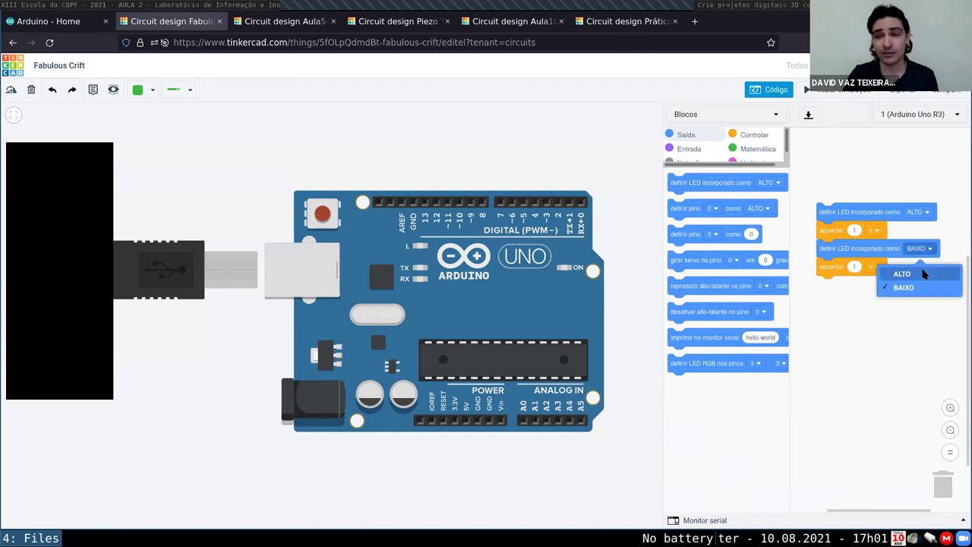
{"action": "left_click", "coordinate": [874, 267]}
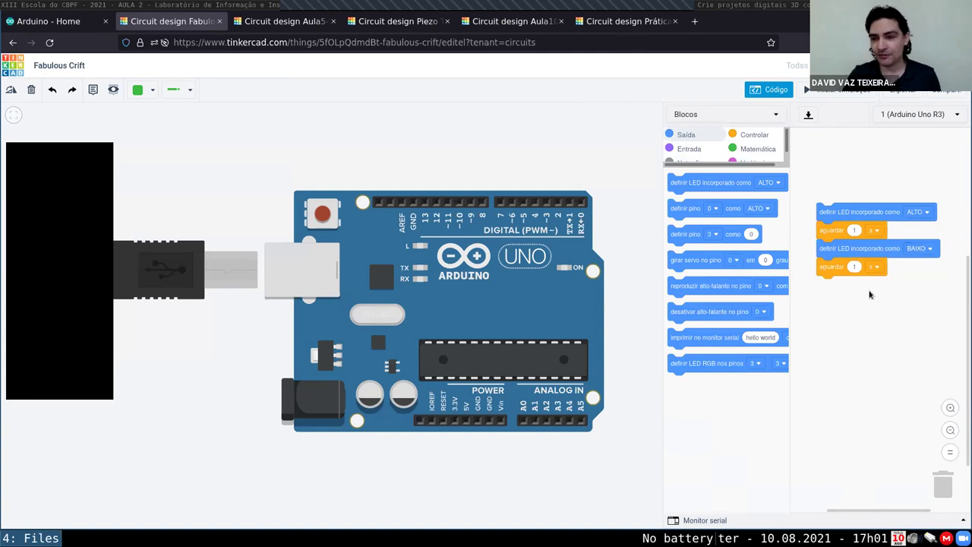
{"action": "left_click", "coordinate": [919, 269]}
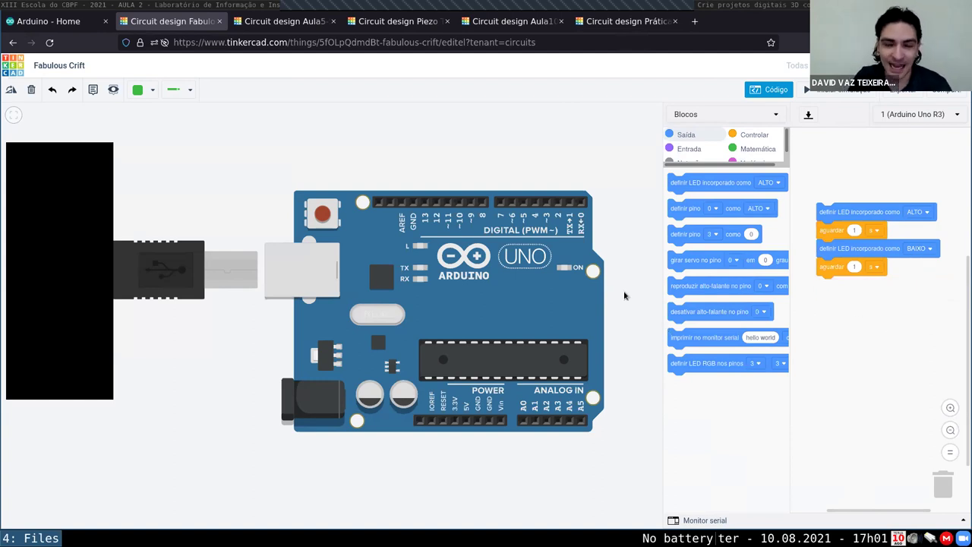
Examine the built-in L LED and the neighbouring TX and RX LEDs on the Arduino board up close
{"action": "left_click_drag", "start_coordinate": [624, 295], "coordinate": [612, 286]}
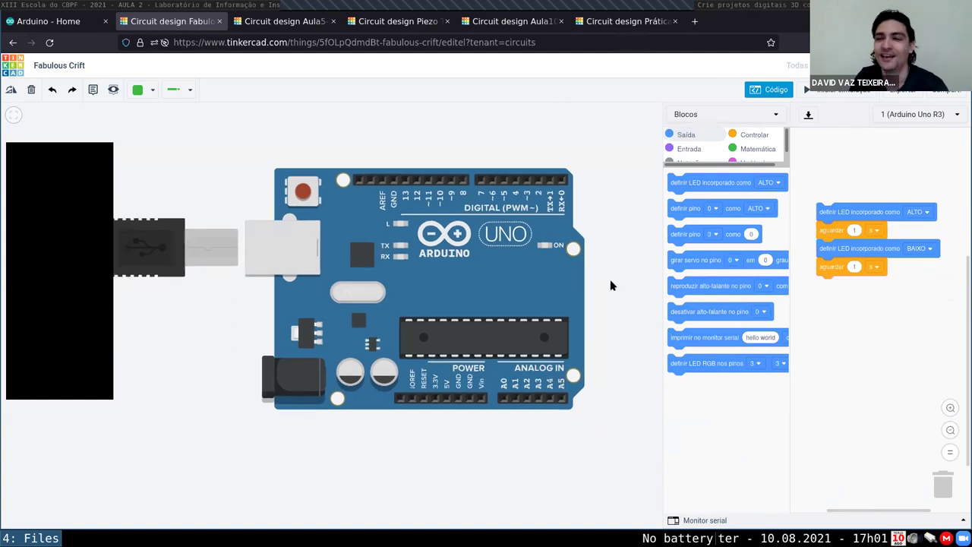
{"action": "left_click", "coordinate": [768, 89]}
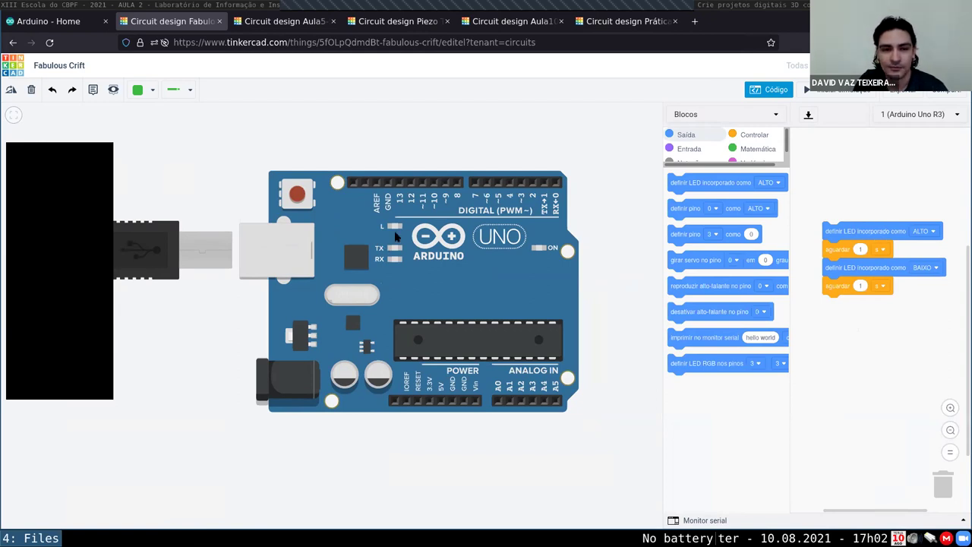
{"action": "scroll", "coordinate": [522, 253], "scroll_direction": "up", "scroll_amount": 2}
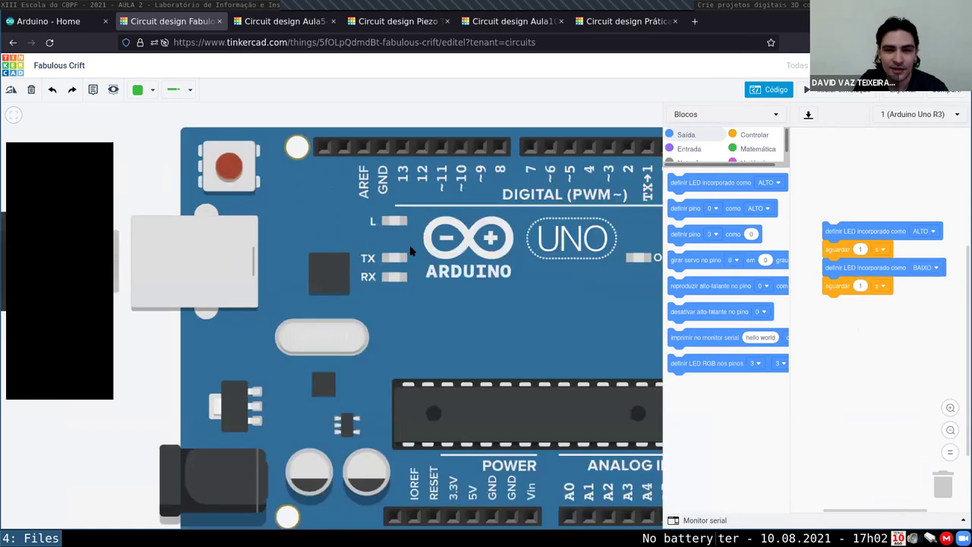
{"action": "scroll", "coordinate": [464, 261], "scroll_direction": "up", "scroll_amount": 2}
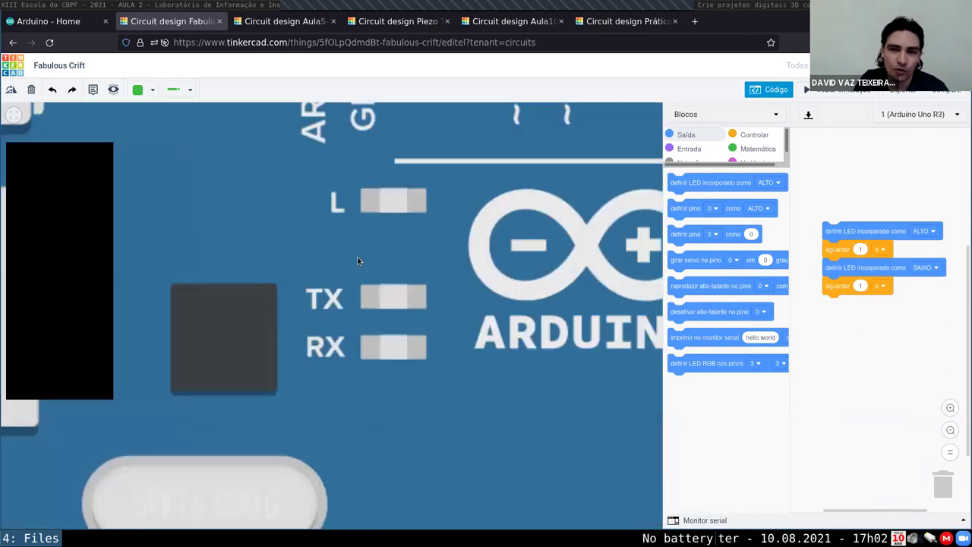
{"action": "left_click", "coordinate": [768, 91]}
{"action": "left_click", "coordinate": [768, 92]}
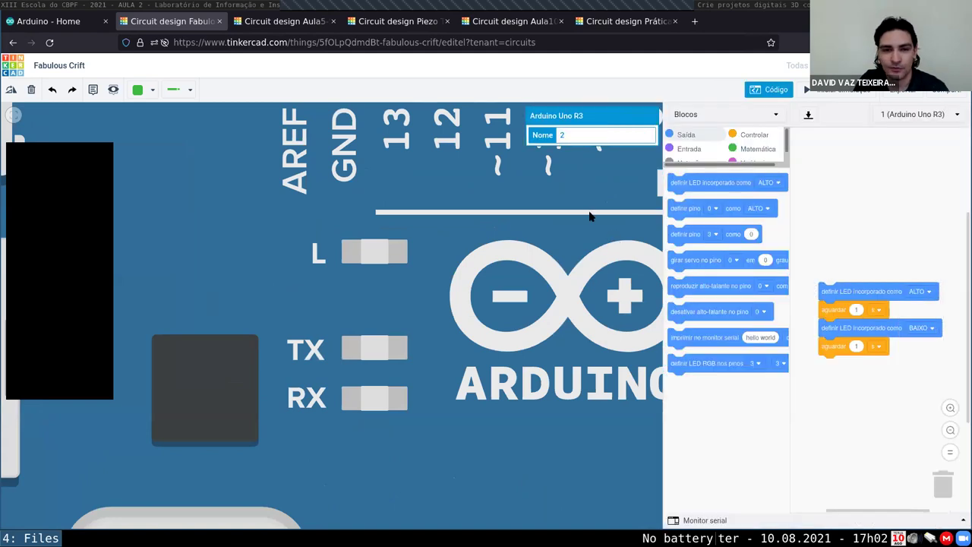
{"action": "scroll", "coordinate": [439, 230], "scroll_direction": "down", "scroll_amount": 2}
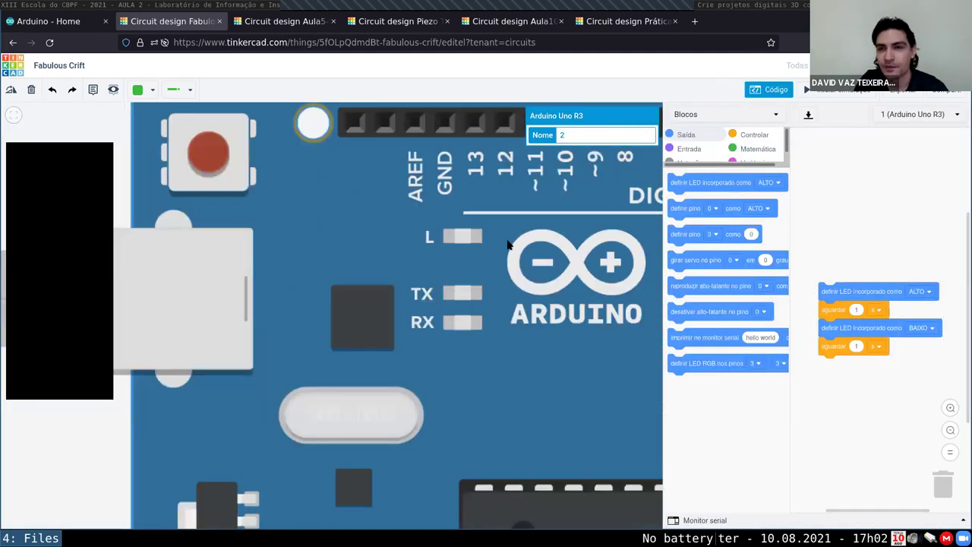
{"action": "scroll", "coordinate": [507, 243], "scroll_direction": "down", "scroll_amount": 3}
Run the simulation, watch the board's built-in L LED up close, and stop the simulation
{"action": "left_click", "coordinate": [789, 91]}
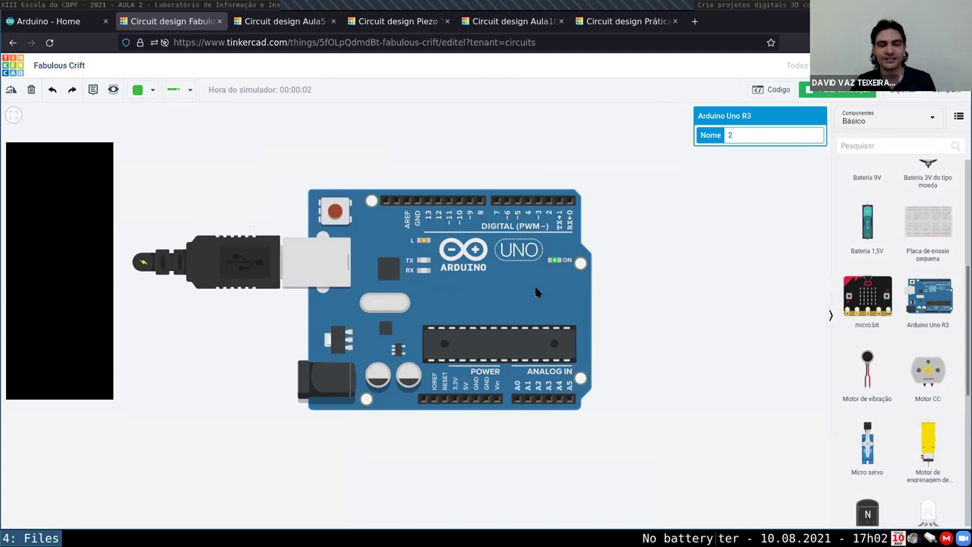
{"action": "scroll", "coordinate": [538, 288], "scroll_direction": "up", "scroll_amount": 5}
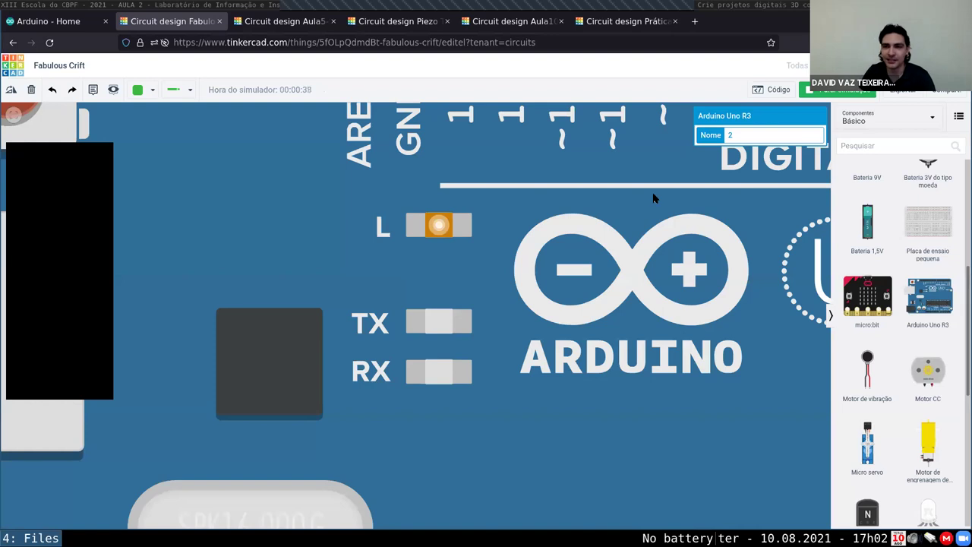
{"action": "left_click", "coordinate": [809, 91]}
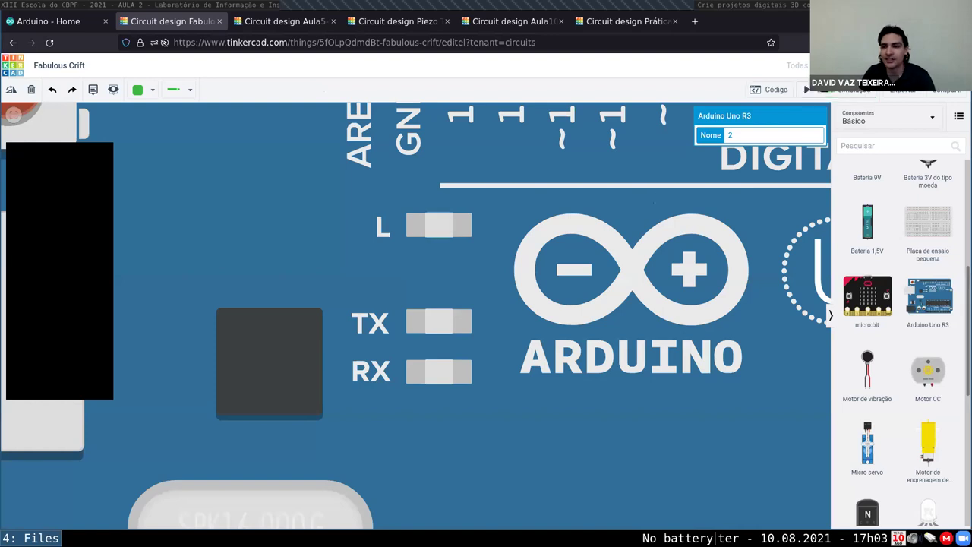
In the block code, set the wait after the ALTO LED block to 500 milissegundos
{"action": "left_click", "coordinate": [782, 90]}
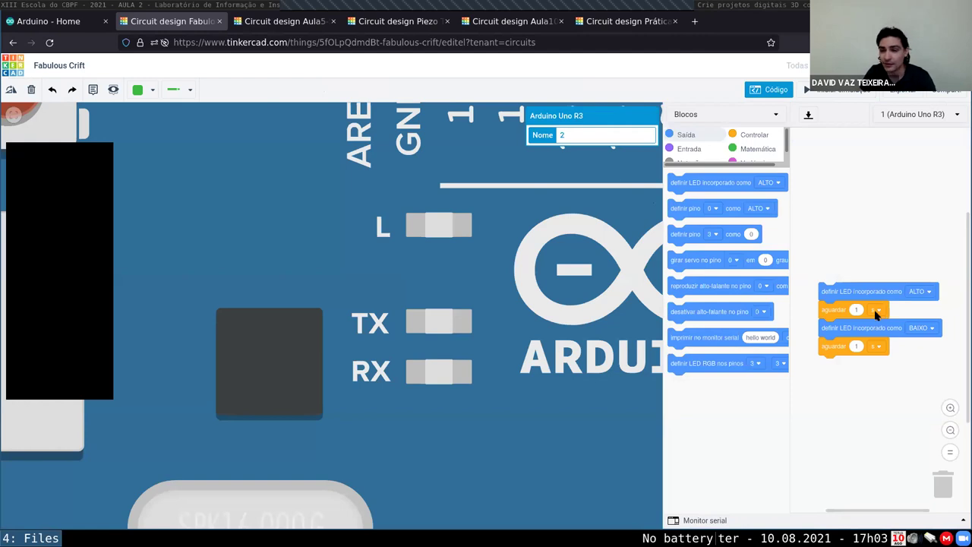
{"action": "left_click", "coordinate": [876, 311]}
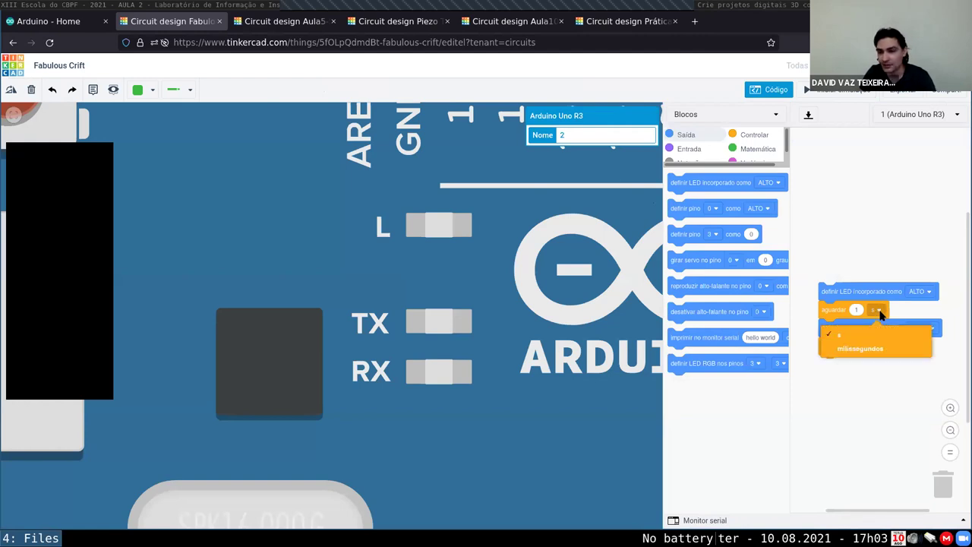
{"action": "left_click", "coordinate": [865, 347]}
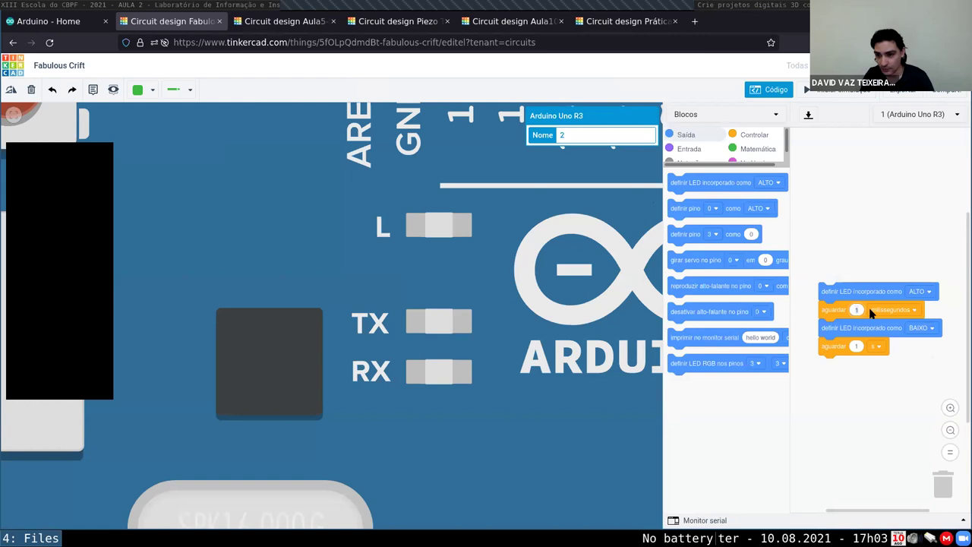
{"action": "type", "text": "00"}
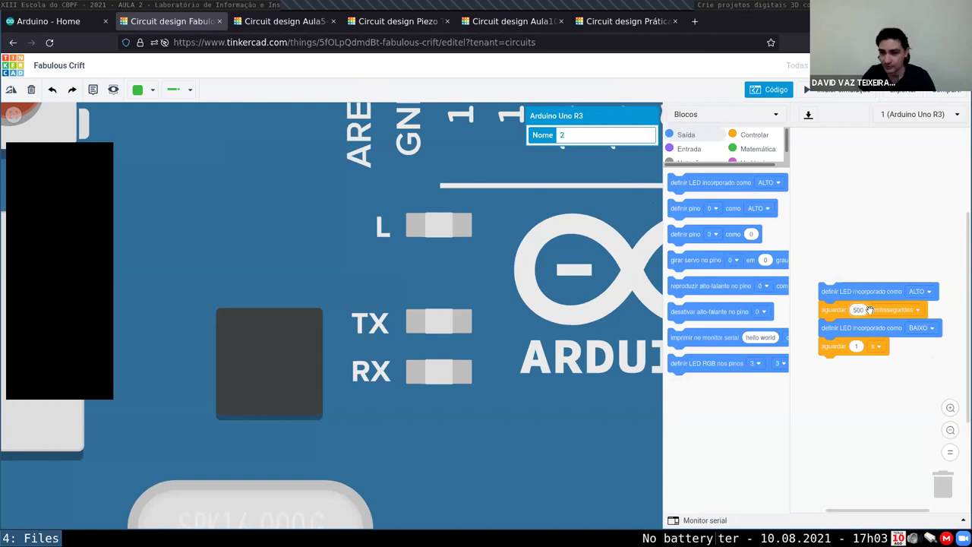
Set the wait after the BAIXO LED block to 500 milissegundos
{"action": "left_click", "coordinate": [876, 346]}
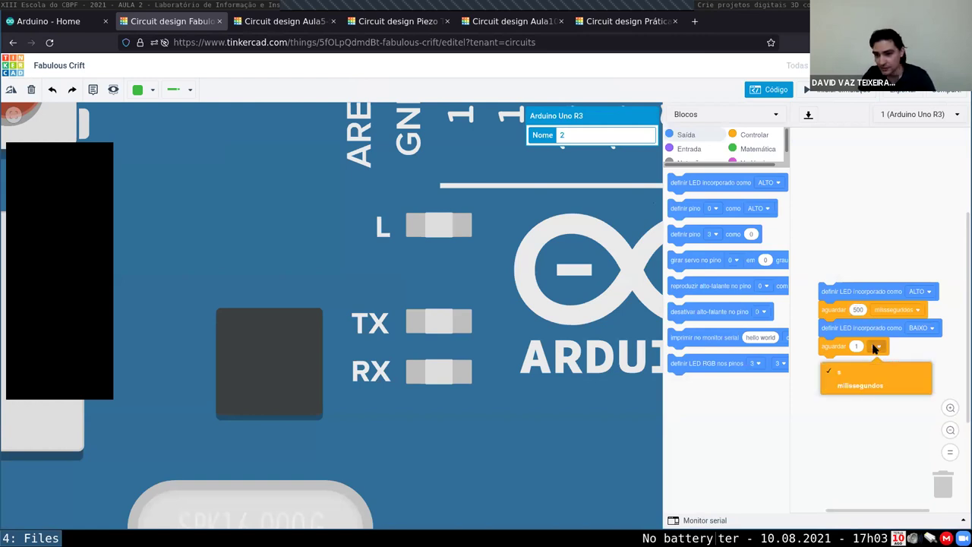
{"action": "left_click", "coordinate": [860, 385]}
{"action": "left_click", "coordinate": [855, 347]}
{"action": "type", "text": "500"}
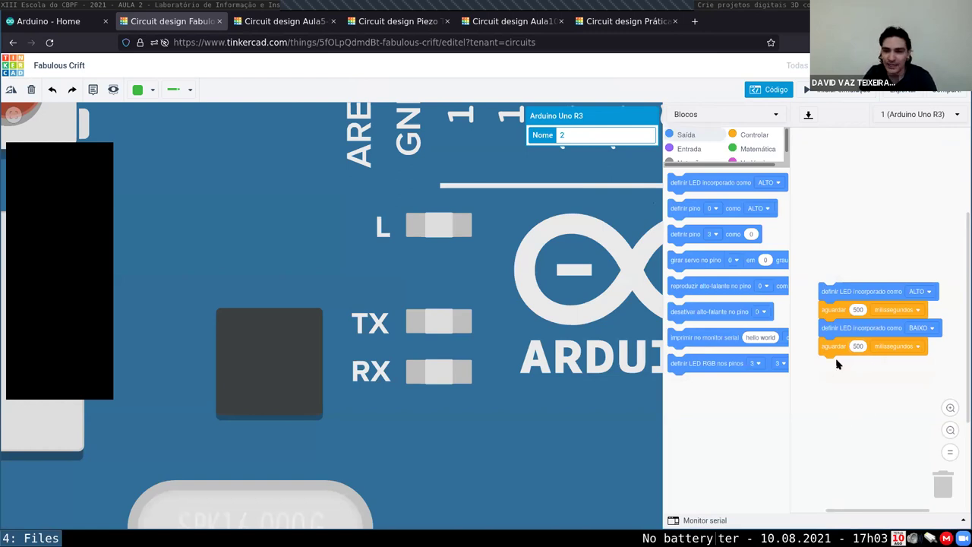
{"action": "mouse_move", "coordinate": [834, 349]}
{"action": "left_mouse_down"}
{"action": "mouse_move", "coordinate": [832, 372]}
{"action": "mouse_move", "coordinate": [839, 352]}
{"action": "left_mouse_up"}
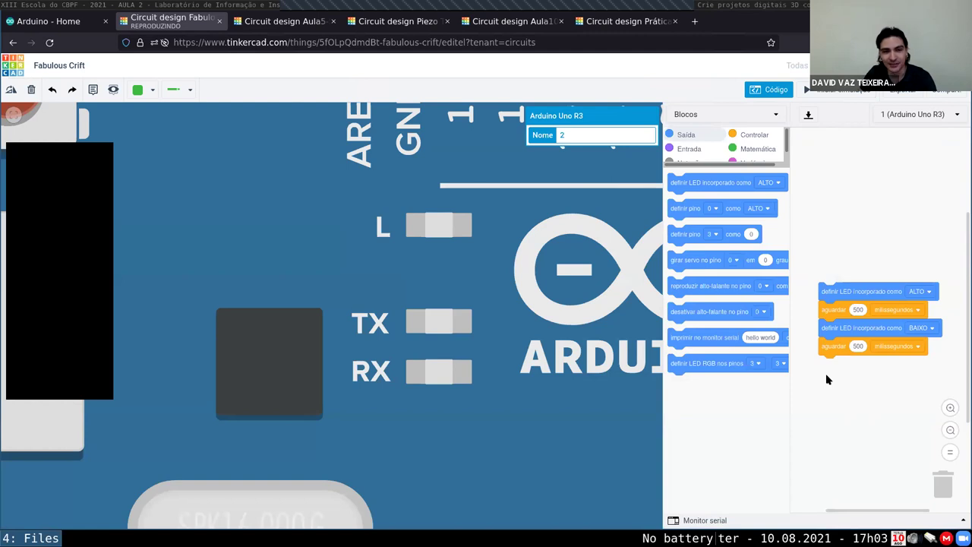
Start the simulation with the shortened waits and watch the L LED on the board up close
{"action": "left_click_drag", "start_coordinate": [828, 380], "coordinate": [472, 332]}
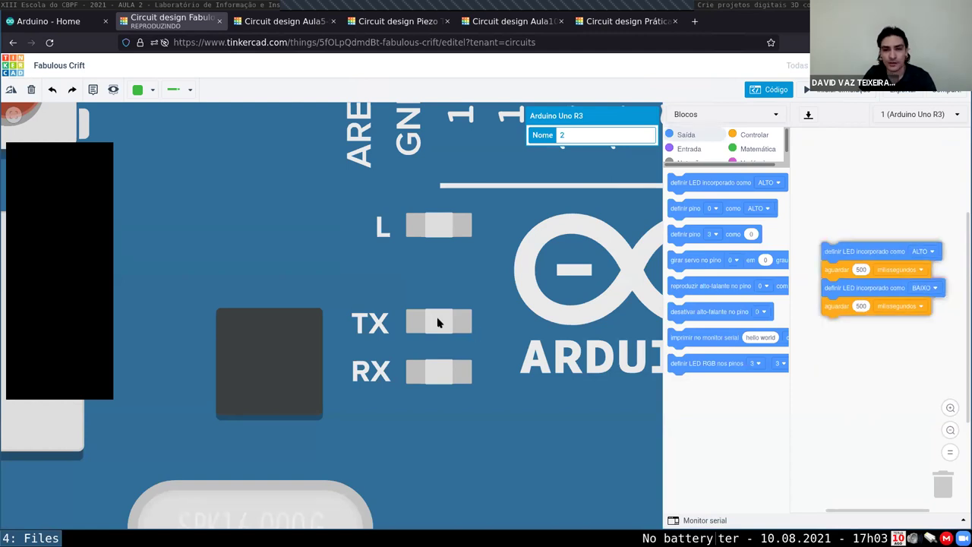
{"action": "left_click", "coordinate": [824, 92]}
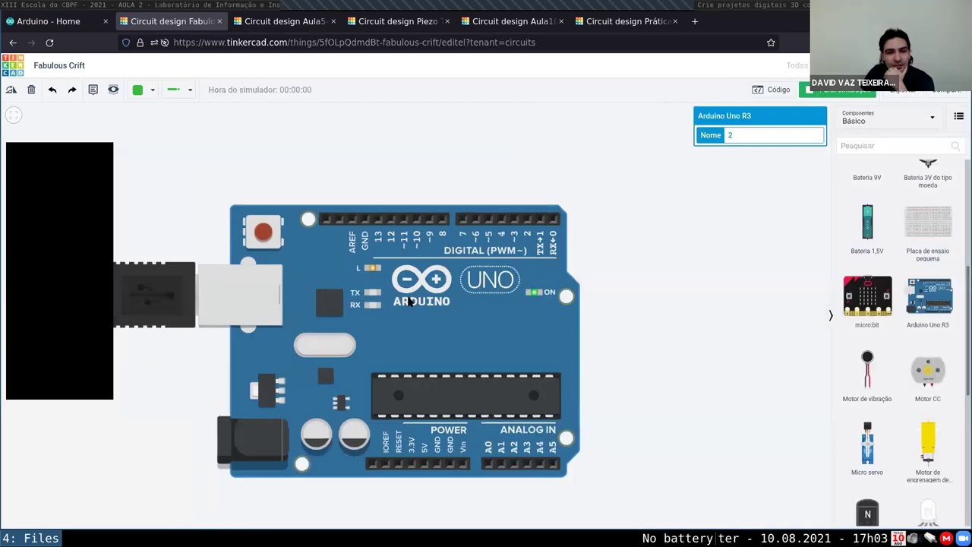
{"action": "scroll", "coordinate": [409, 299], "scroll_direction": "up", "scroll_amount": 2}
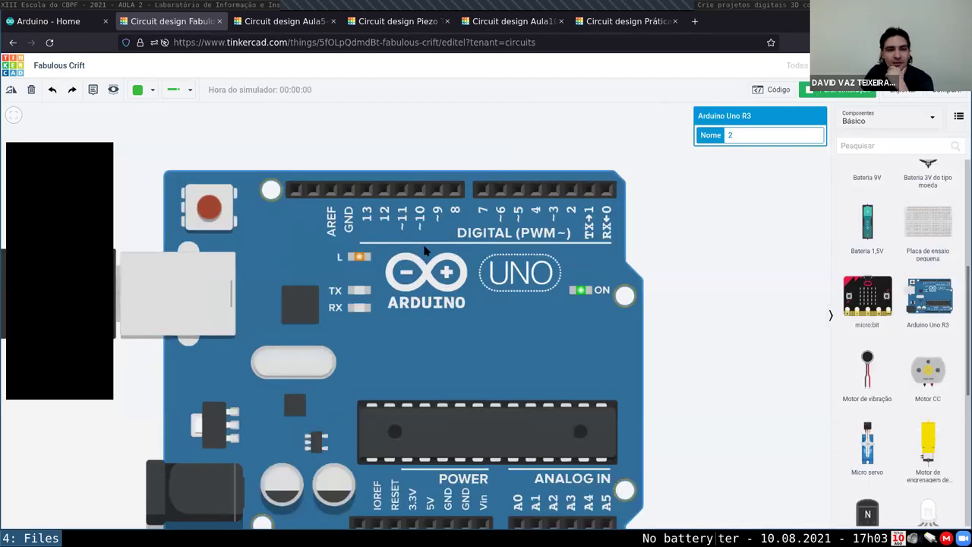
Watch the L LED blink on the Arduino board at closer and wider views and stop the simulation
{"action": "scroll", "coordinate": [425, 251], "scroll_direction": "up", "scroll_amount": 2}
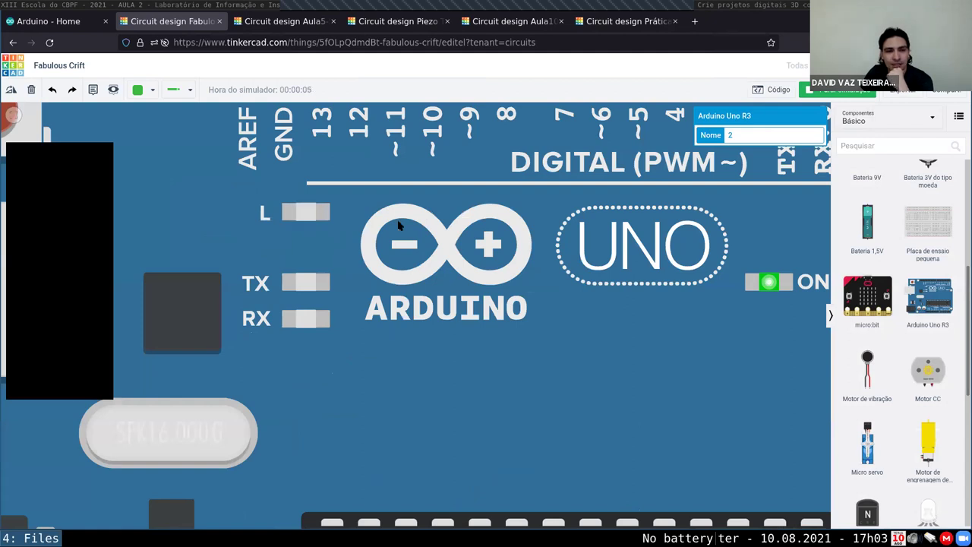
{"action": "scroll", "coordinate": [693, 243], "scroll_direction": "down", "scroll_amount": 1}
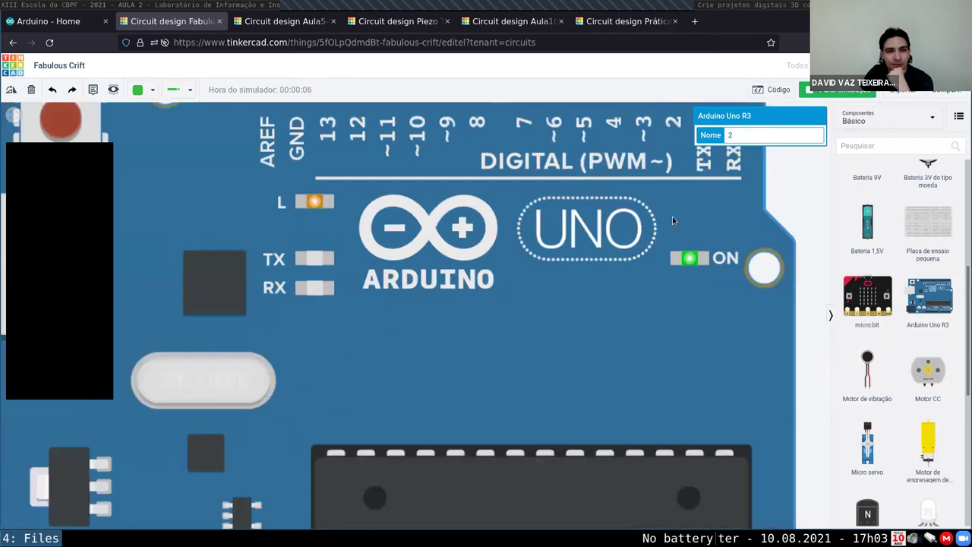
{"action": "scroll", "coordinate": [672, 217], "scroll_direction": "down", "scroll_amount": 2}
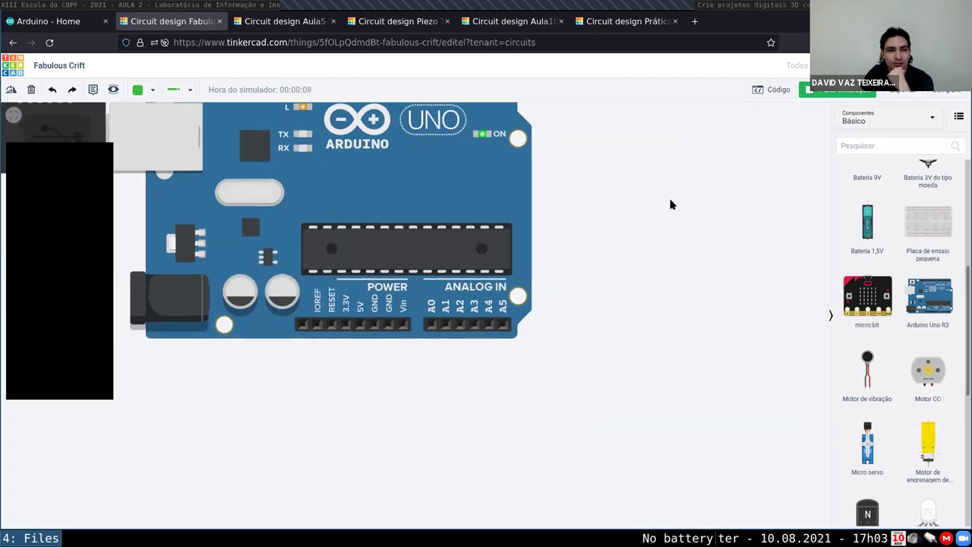
{"action": "left_click_drag", "start_coordinate": [671, 204], "coordinate": [673, 204]}
{"action": "scroll", "coordinate": [655, 221], "scroll_direction": "up", "scroll_amount": 2}
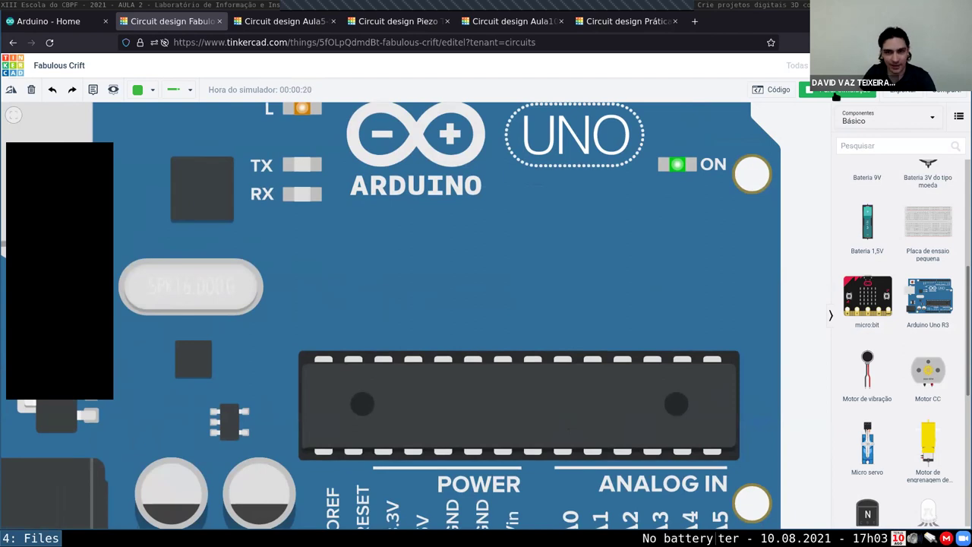
{"action": "left_click", "coordinate": [836, 92]}
In the block code, try out placing and discarding a "definir pino 0 como ALTO" block and detaching and reattaching the last wait block
{"action": "left_click", "coordinate": [771, 89]}
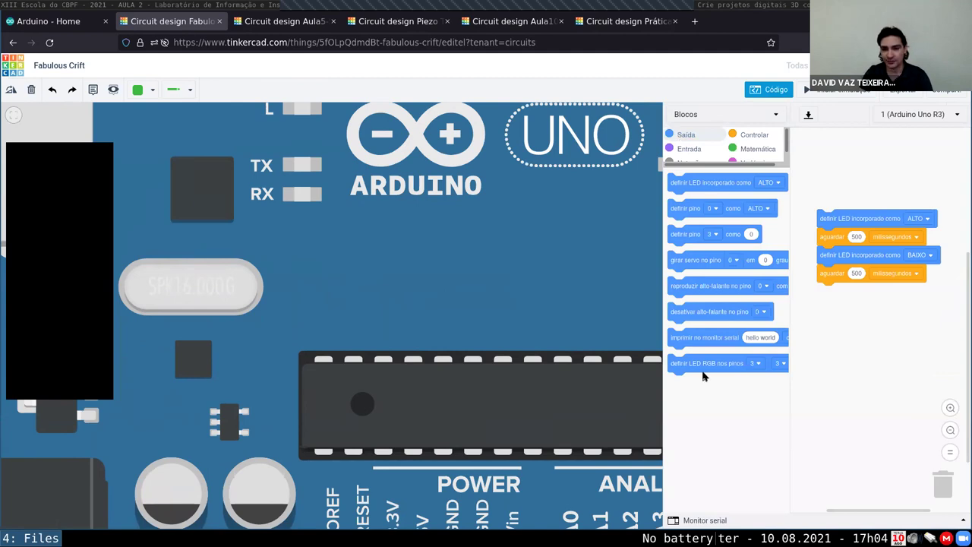
{"action": "left_click_drag", "start_coordinate": [688, 209], "coordinate": [857, 340]}
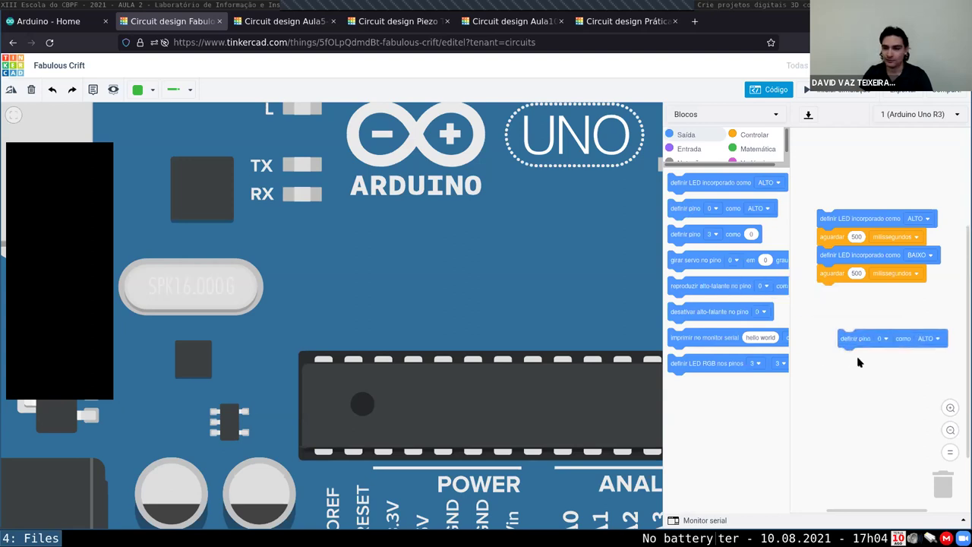
{"action": "left_click", "coordinate": [858, 338]}
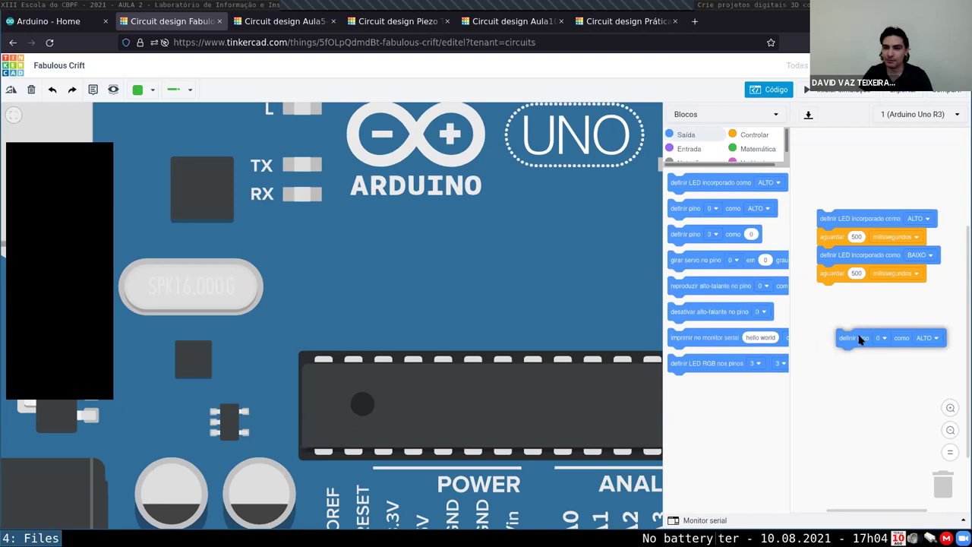
{"action": "left_click_drag", "start_coordinate": [838, 350], "coordinate": [825, 385]}
{"action": "left_click_drag", "start_coordinate": [834, 306], "coordinate": [945, 489]}
{"action": "left_click_drag", "start_coordinate": [839, 389], "coordinate": [834, 314]}
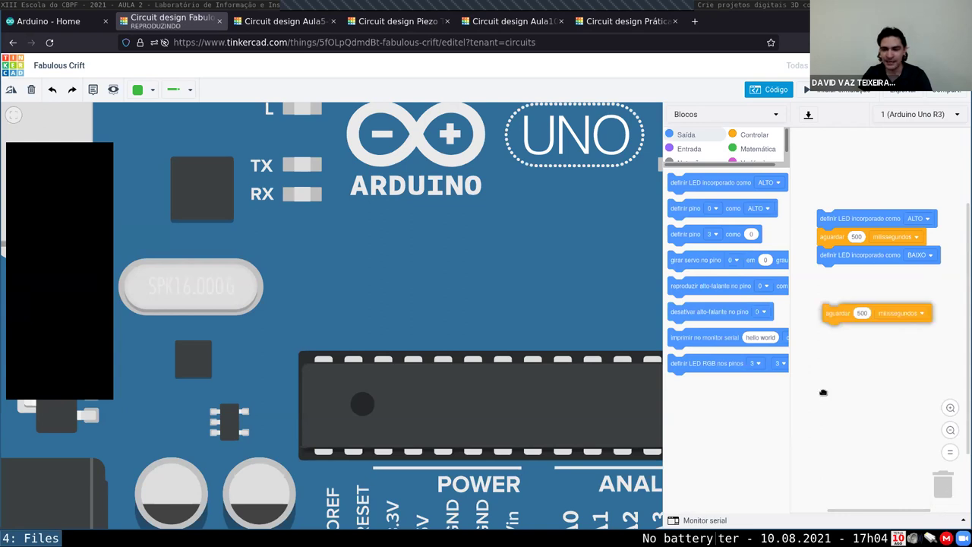
{"action": "left_click_drag", "start_coordinate": [823, 393], "coordinate": [826, 347]}
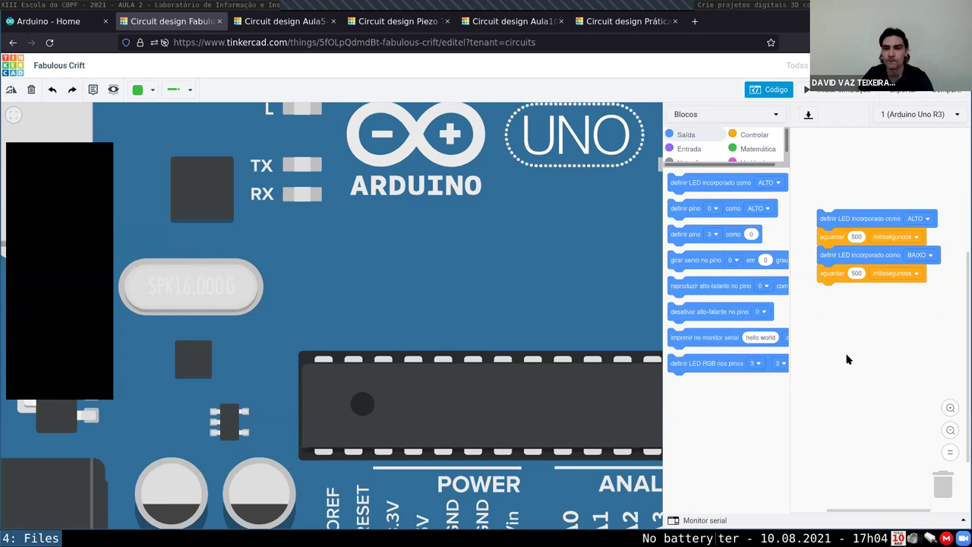
Switch the code editor to the Blocos + Texto mode to show the C++ code beside the blocks
{"action": "left_click", "coordinate": [778, 115]}
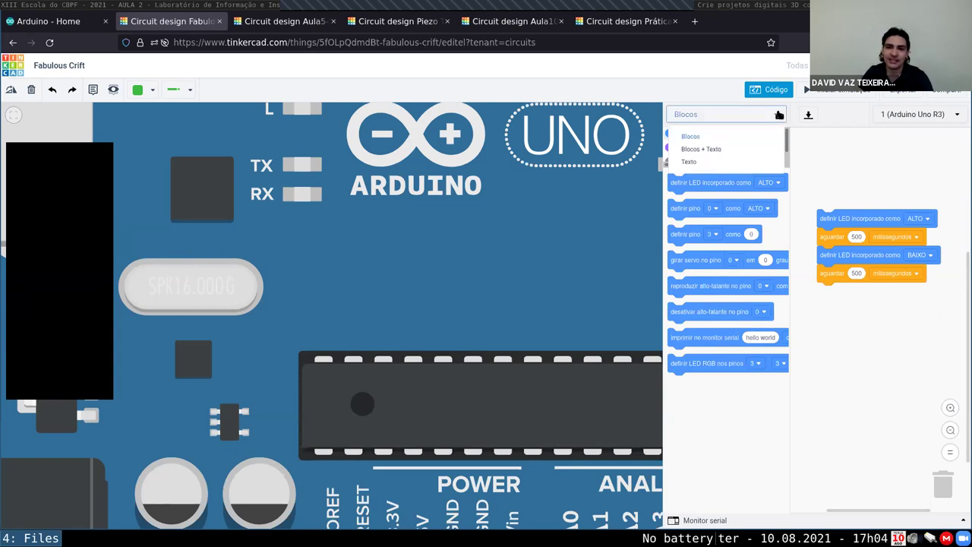
{"action": "left_click", "coordinate": [775, 116]}
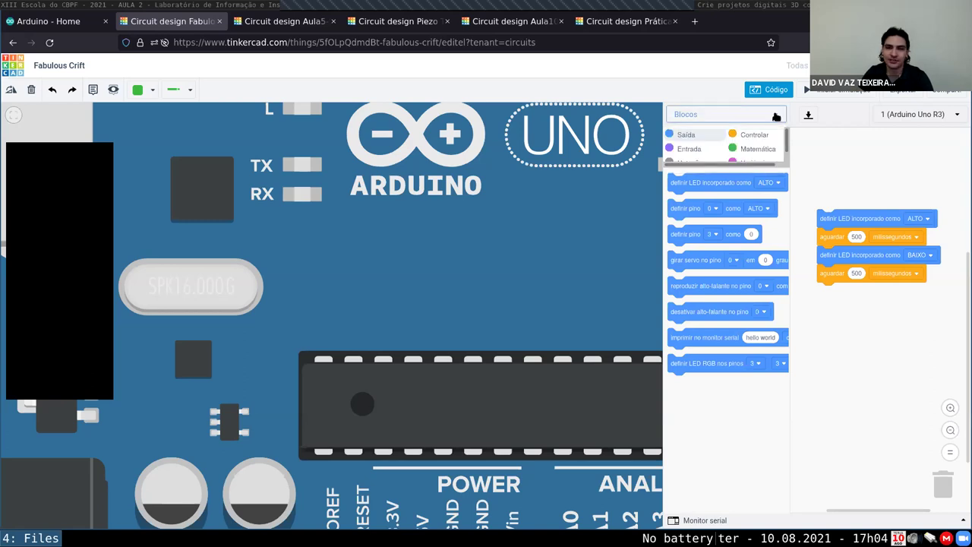
{"action": "left_click", "coordinate": [776, 116]}
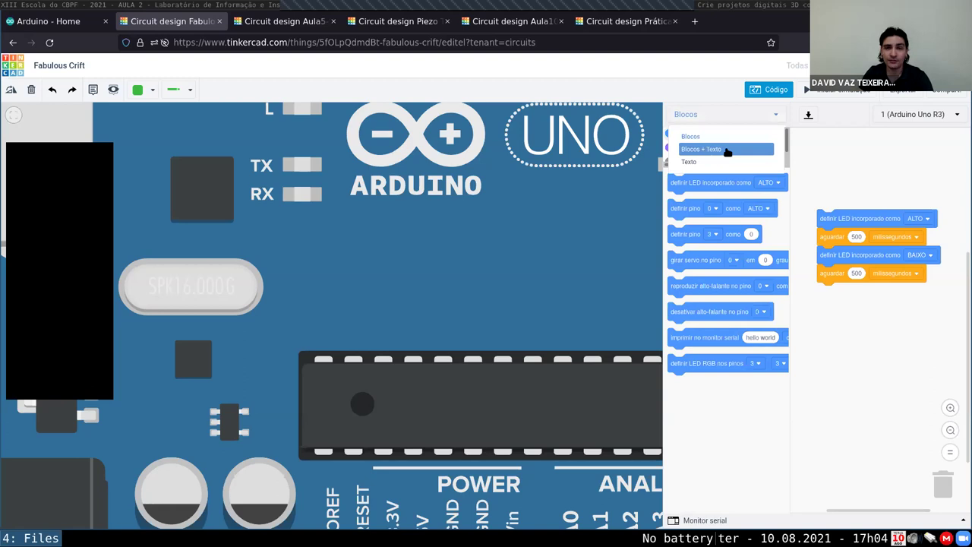
{"action": "left_click", "coordinate": [728, 151]}
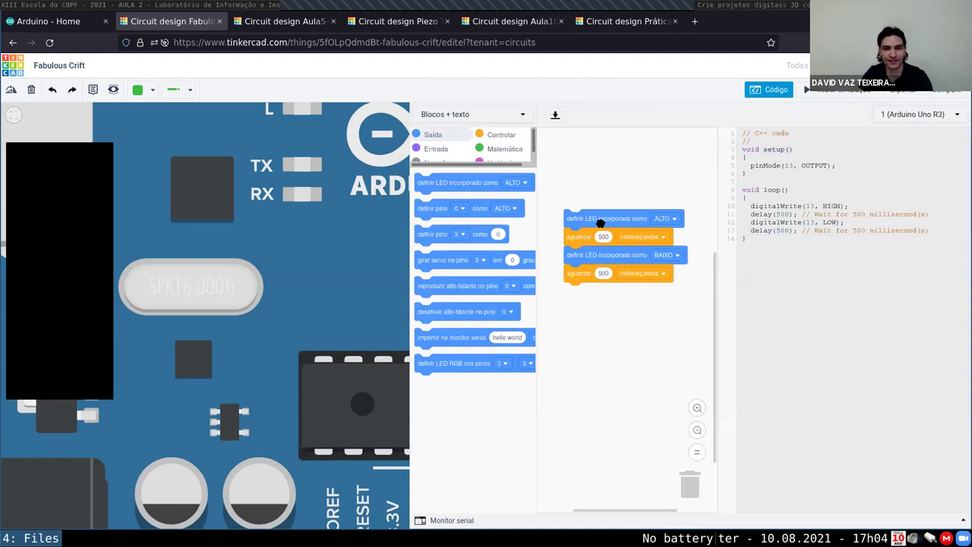
{"action": "left_click", "coordinate": [824, 262]}
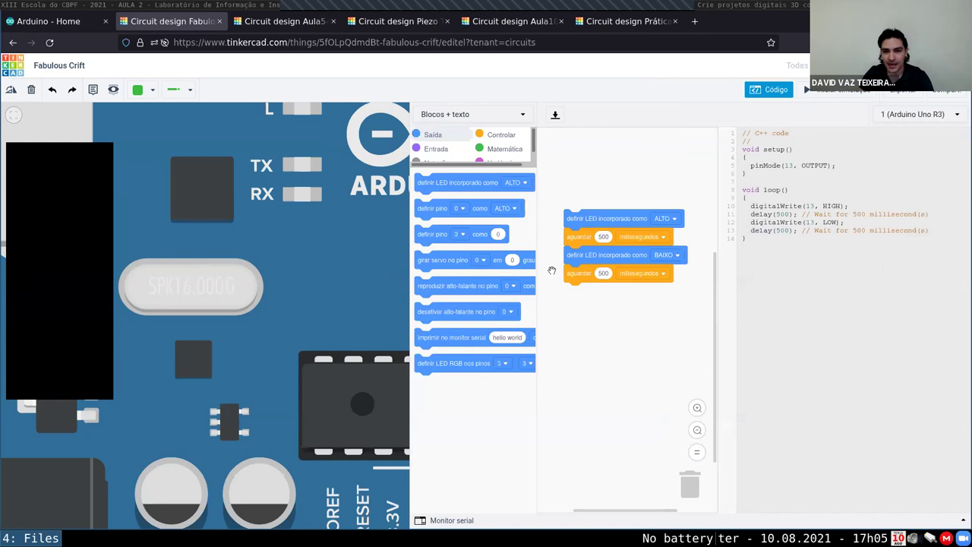
Try appending a "definir pino 3 como 0" block after the last wait and removing it again, comparing the generated C++ code
{"action": "left_click_drag", "start_coordinate": [456, 237], "coordinate": [579, 296]}
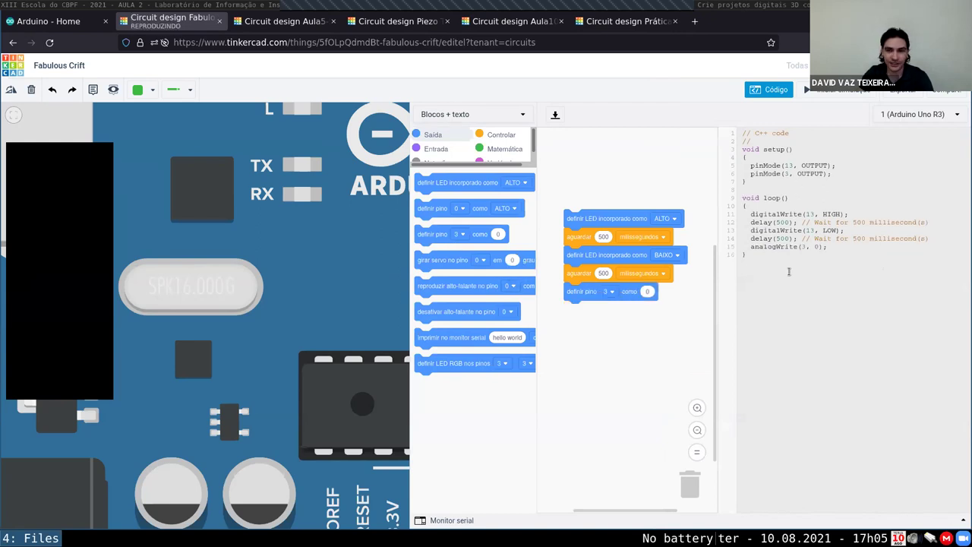
{"action": "left_click", "coordinate": [862, 198]}
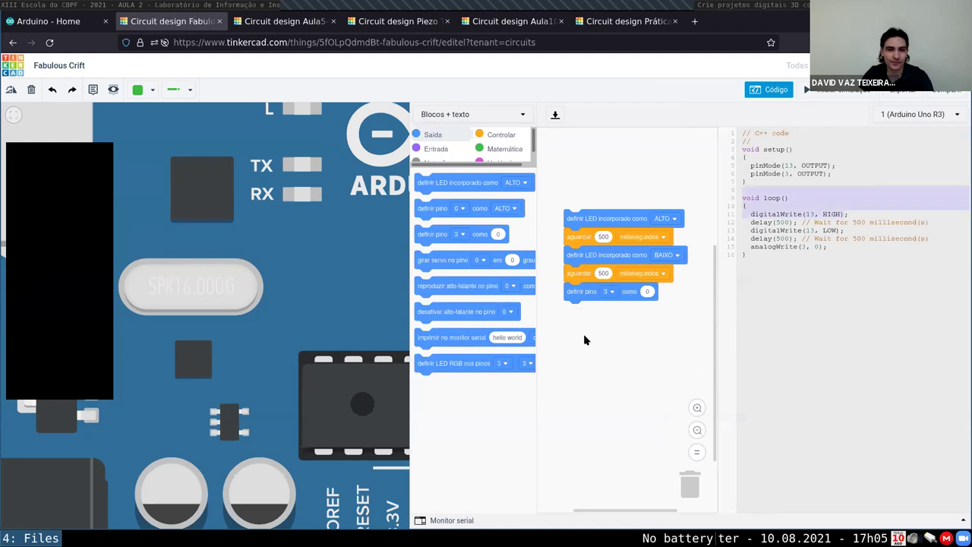
{"action": "left_click_drag", "start_coordinate": [581, 293], "coordinate": [447, 274]}
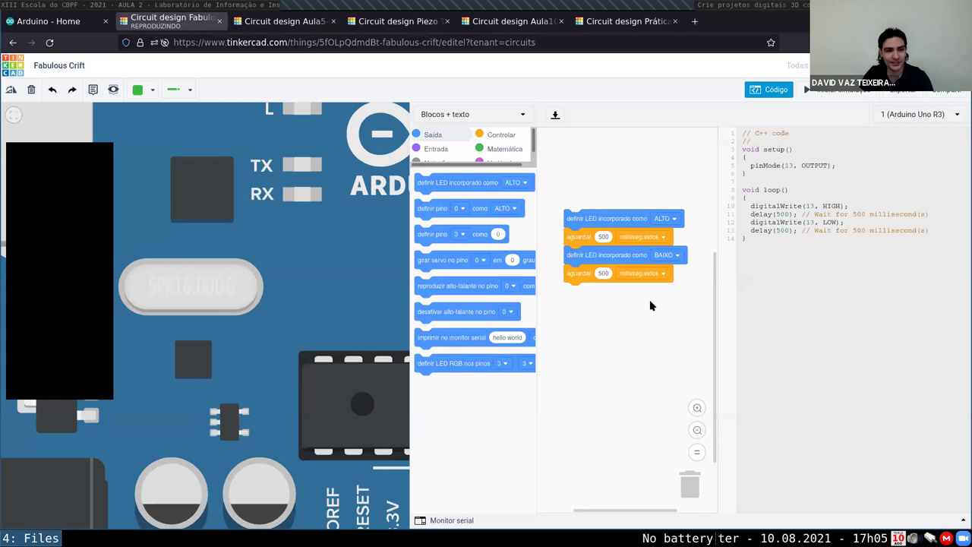
{"action": "left_click_drag", "start_coordinate": [450, 244], "coordinate": [594, 291]}
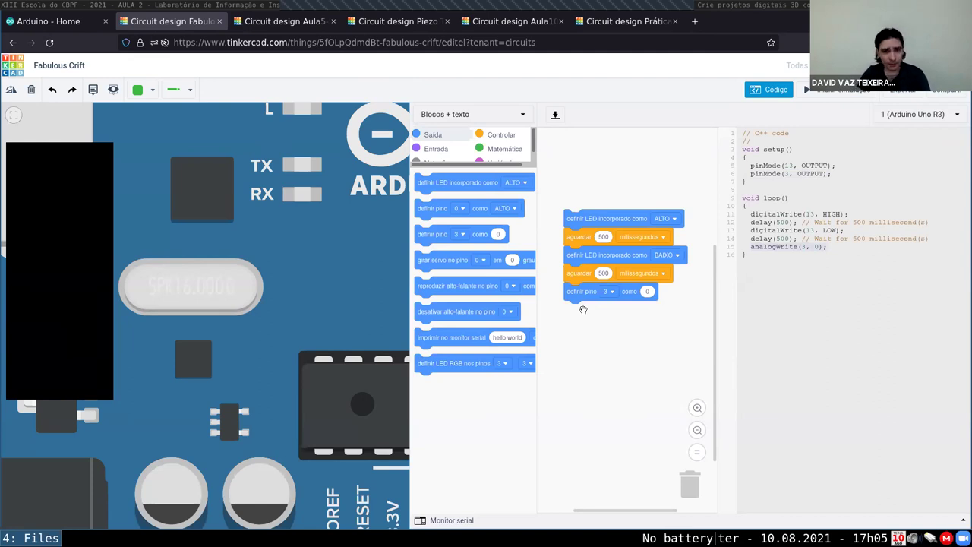
{"action": "left_click_drag", "start_coordinate": [583, 310], "coordinate": [689, 480]}
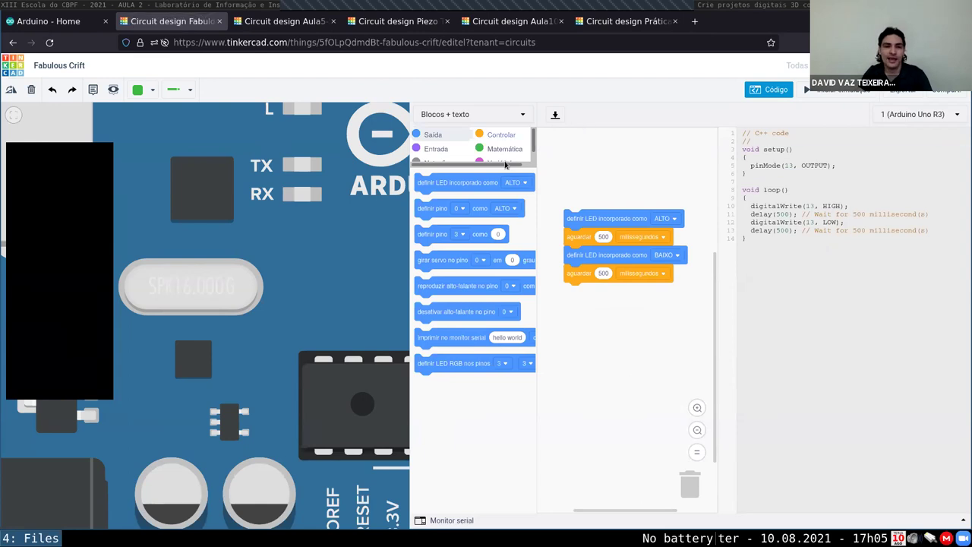
Switch the code editor to the Texto mode, accepting the loss of the blocks so the C++ code becomes editable
{"action": "left_click", "coordinate": [525, 114]}
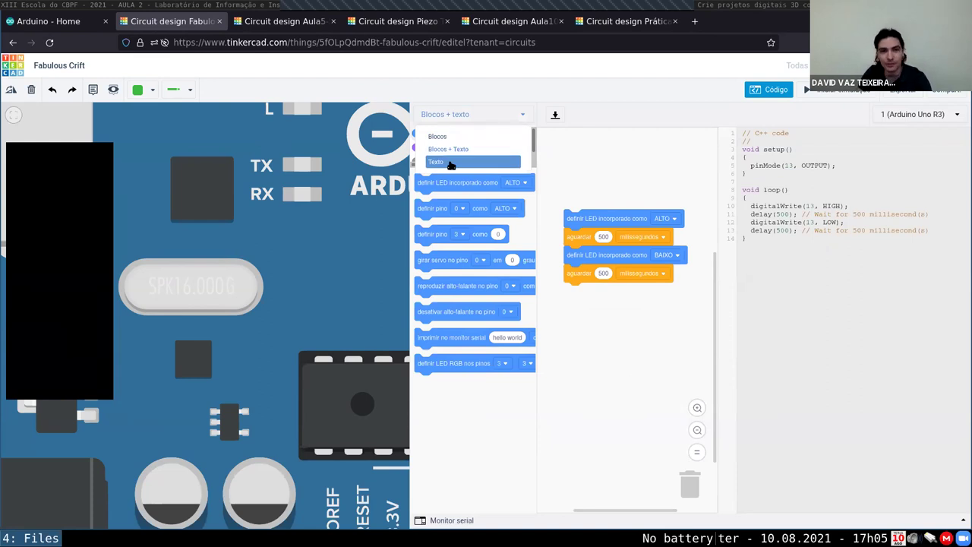
{"action": "left_click", "coordinate": [449, 167]}
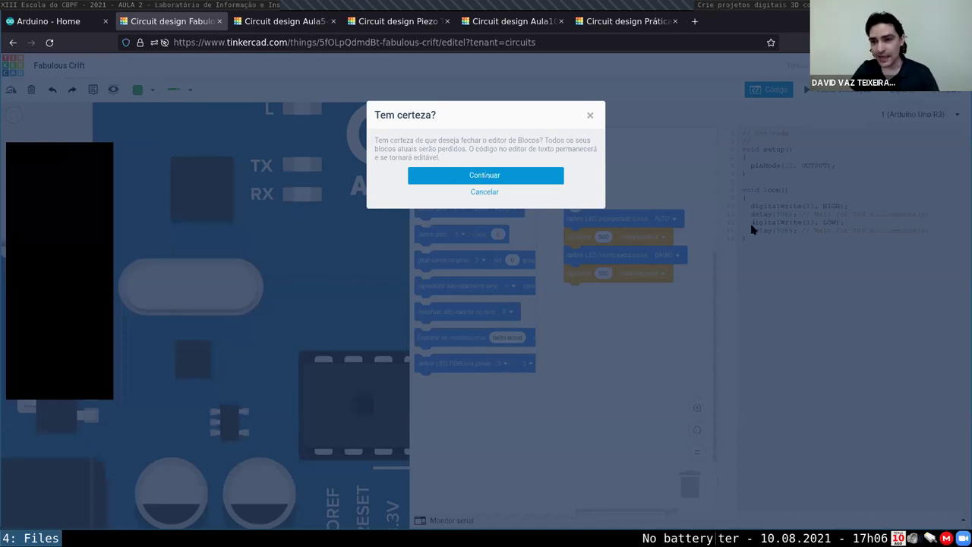
{"action": "key", "text": "Return"}
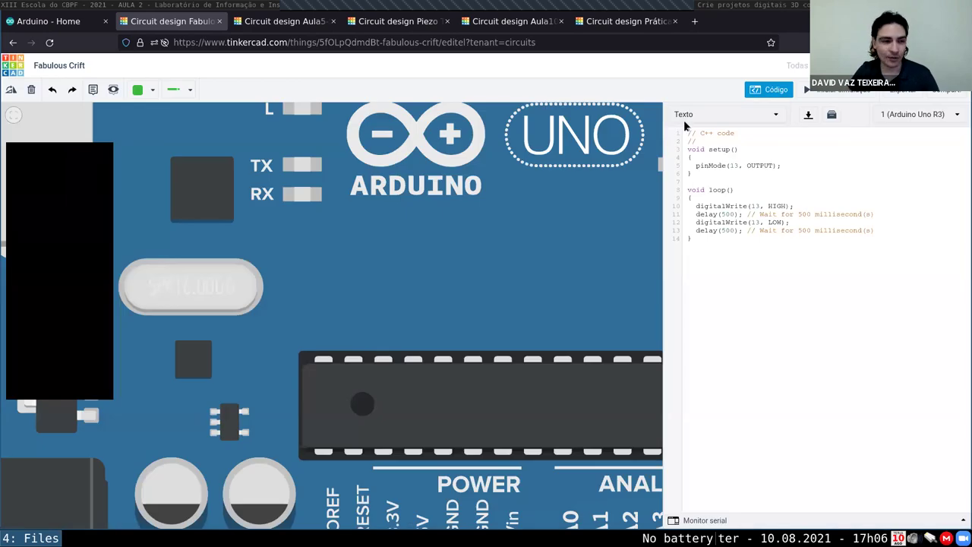
{"action": "key", "text": "ctrl+a"}
{"action": "left_click", "coordinate": [744, 251]}
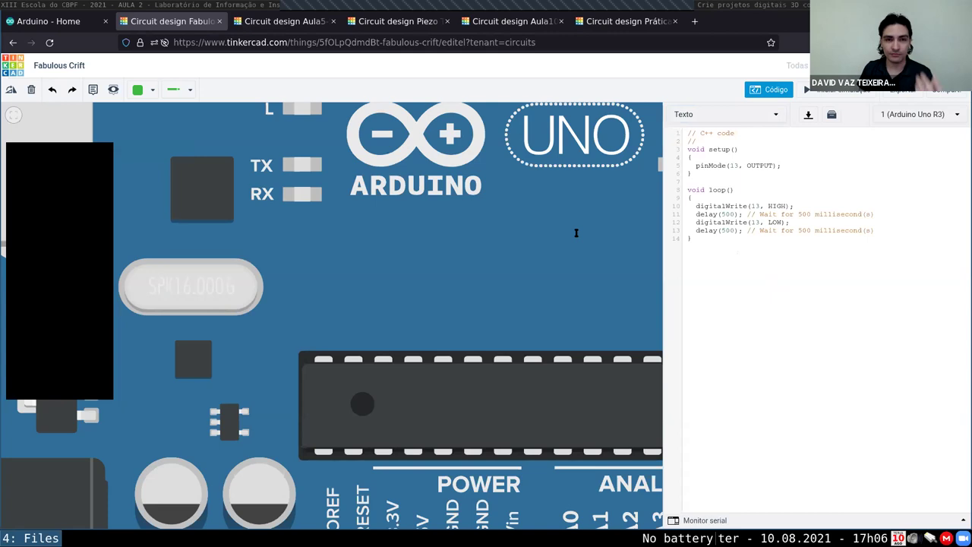
Switch to the slide presentation to view the Estrutura Básica slide, and go back from the Bônus slide to Referências
{"action": "key", "text": "super+Right"}
{"action": "key", "text": "super+Left"}
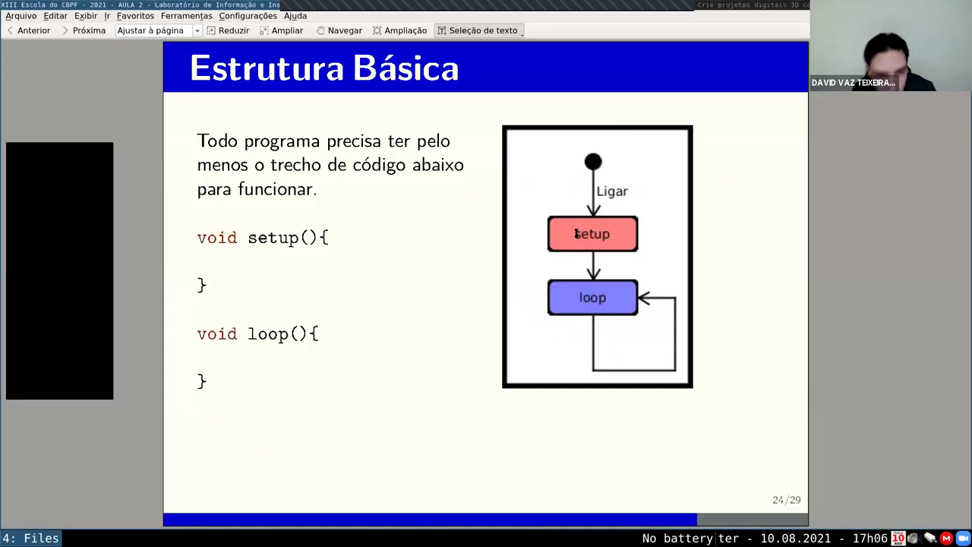
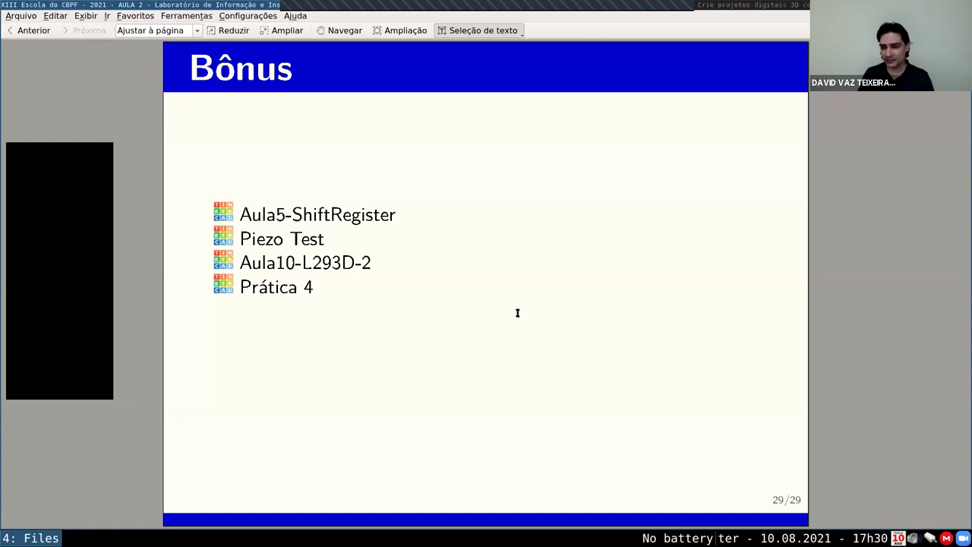
{"action": "key", "text": "Left"}
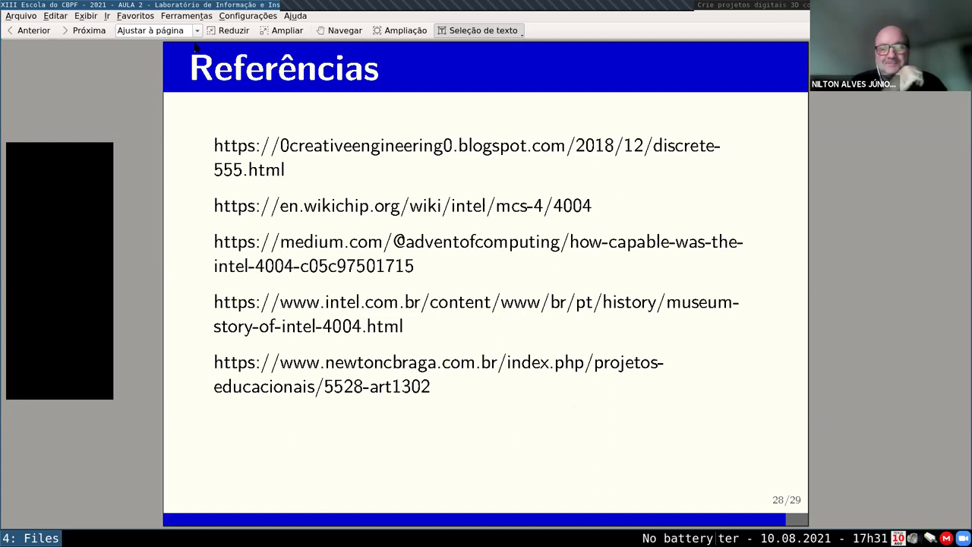
Switch from the slides to the browser and view the whole Arduino board in the Fabulous Crift circuit
{"action": "key", "text": "alt+Tab"}
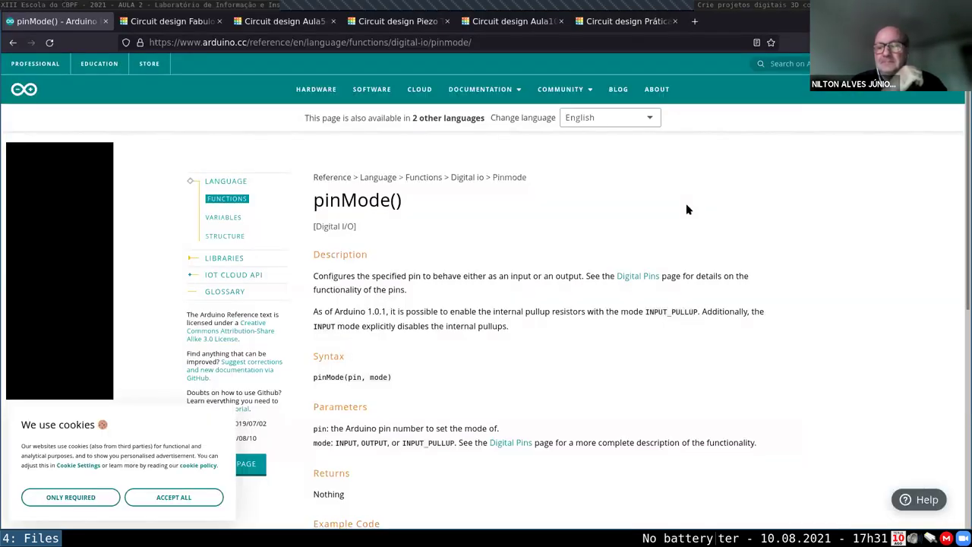
{"action": "key", "text": "ctrl+Tab"}
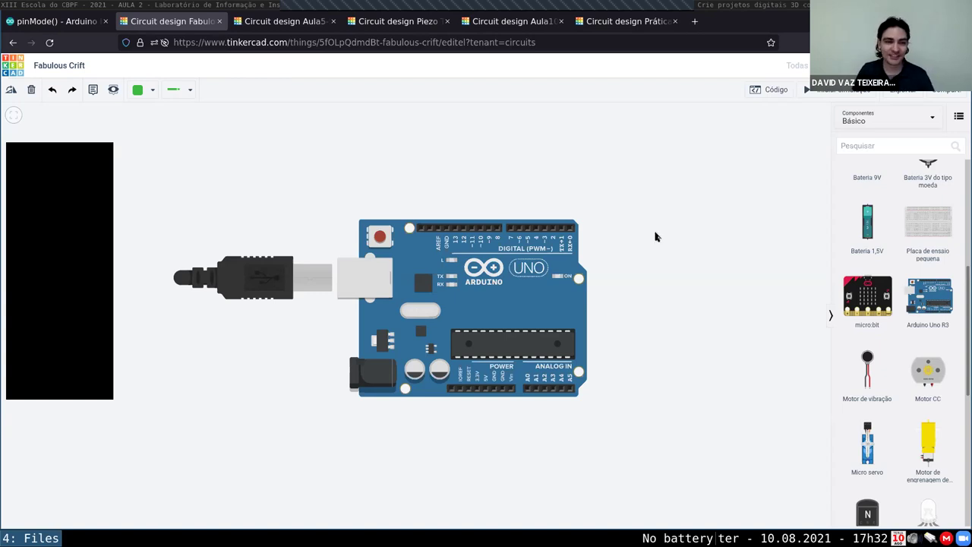
{"action": "scroll", "coordinate": [657, 237], "scroll_direction": "down", "scroll_amount": 1}
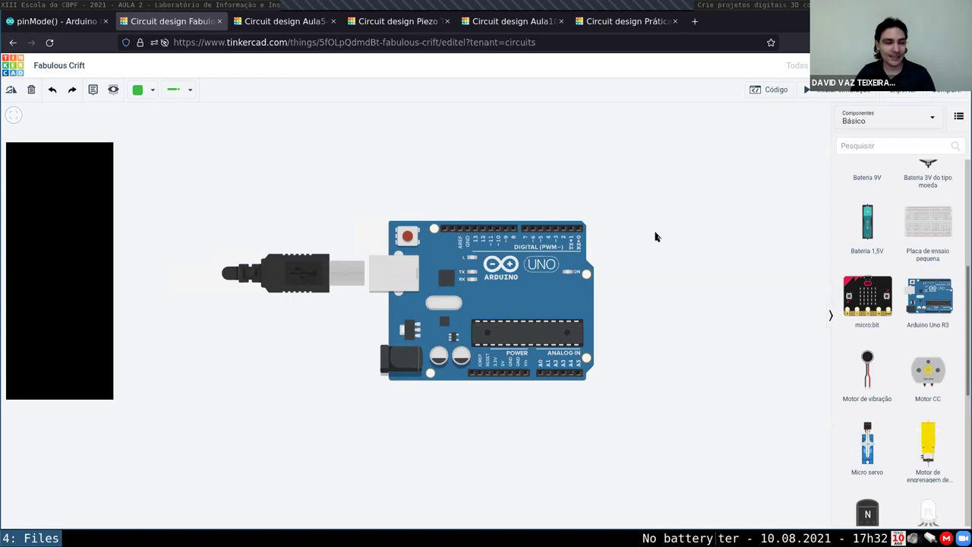
{"action": "scroll", "coordinate": [646, 249], "scroll_direction": "down", "scroll_amount": 1}
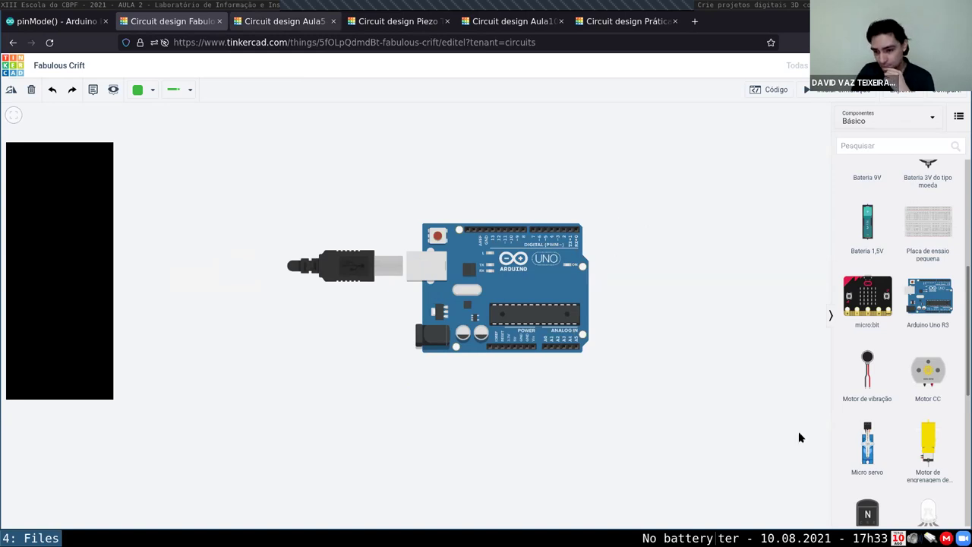
Bring up the Aula5-ShiftRegister circuit and clear its serial monitor
{"action": "key", "text": "ctrl+Tab"}
{"action": "left_click", "coordinate": [926, 516]}
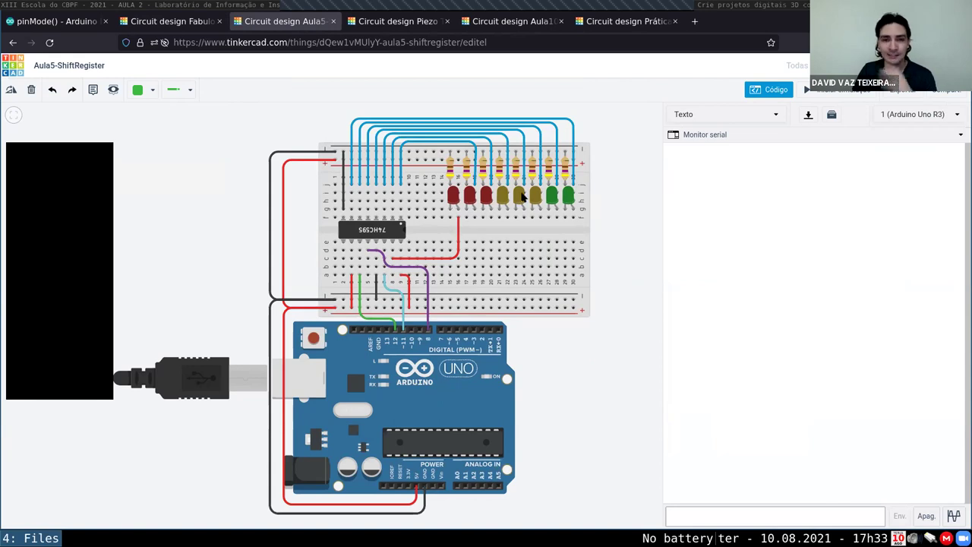
Examine the colour options of the first red LED on the breadboard, keep Vermelho, and show the code editor again
{"action": "left_click", "coordinate": [454, 197]}
{"action": "left_click", "coordinate": [648, 154]}
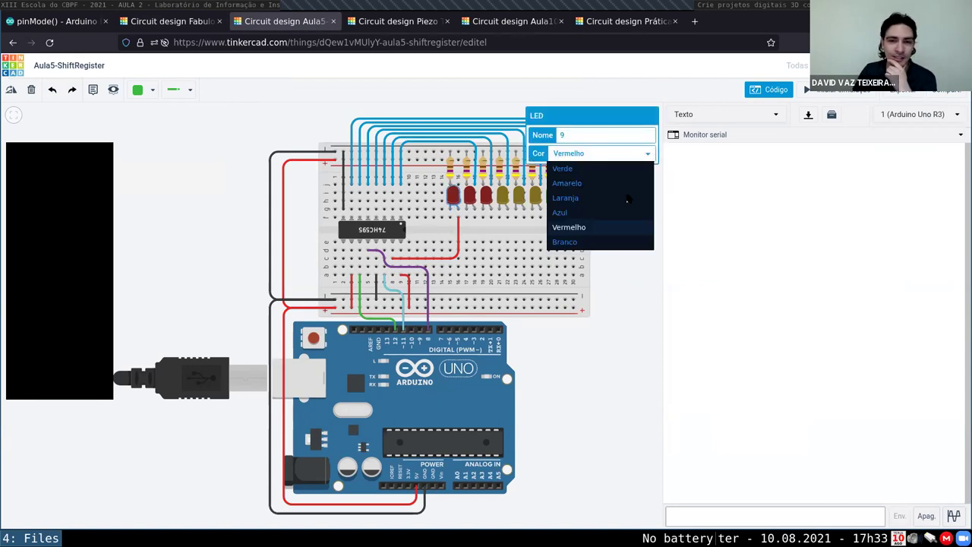
{"action": "left_click", "coordinate": [602, 364]}
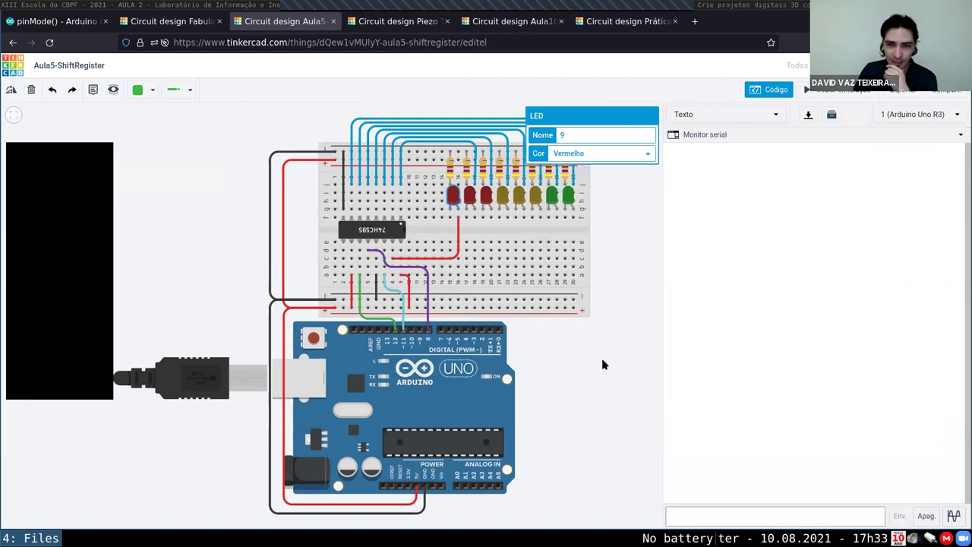
{"action": "left_click", "coordinate": [603, 365]}
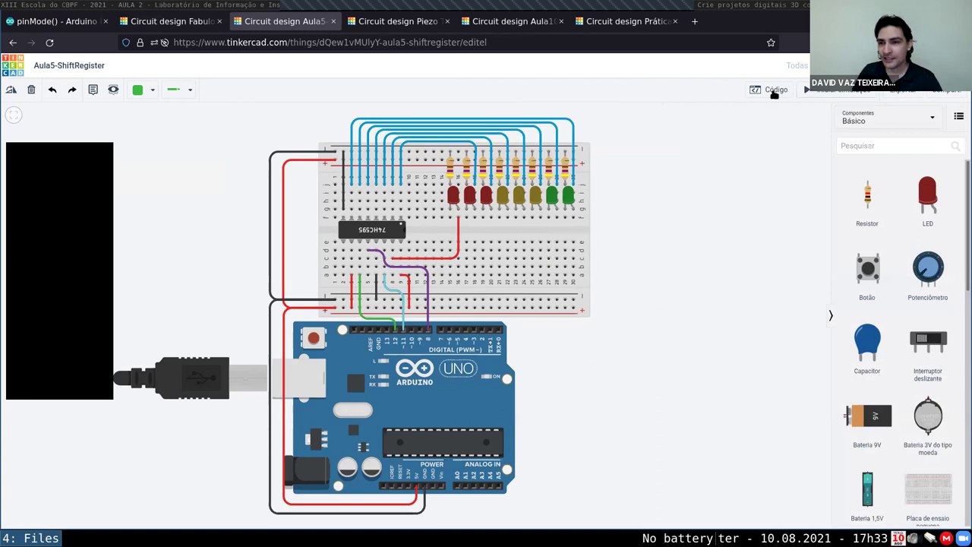
{"action": "left_click", "coordinate": [807, 91]}
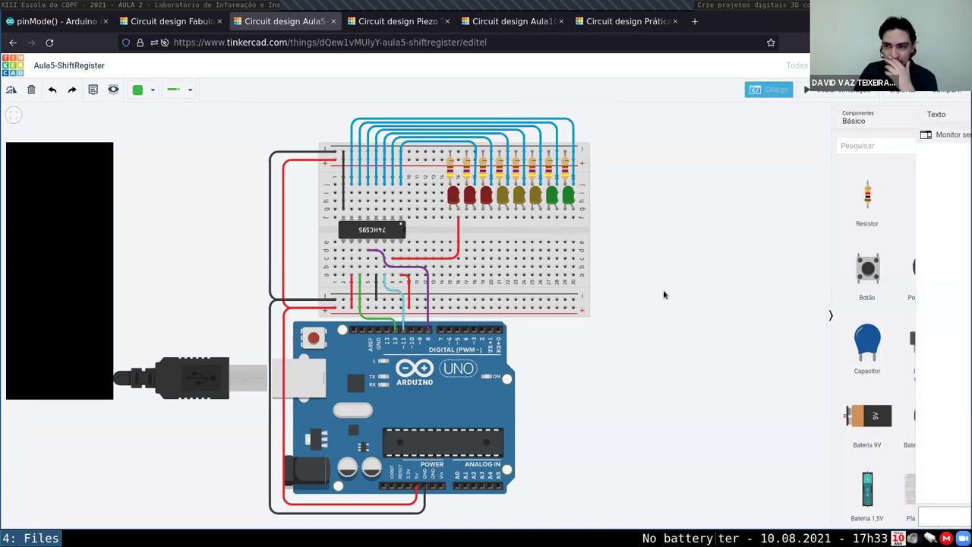
Send 1 to the running shift register simulation through the serial monitor, and clear the monitor's output
{"action": "left_click", "coordinate": [953, 137]}
{"action": "left_click", "coordinate": [714, 518]}
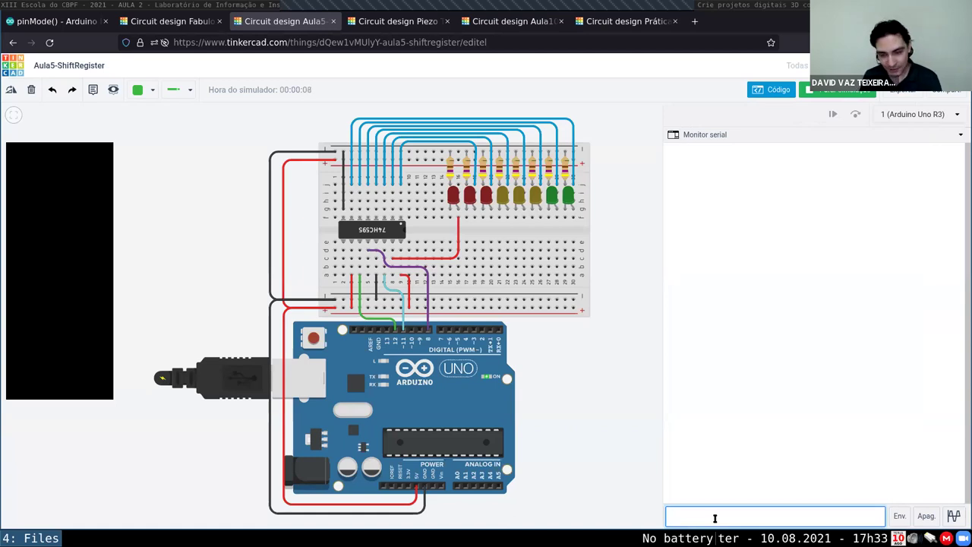
{"action": "type", "text": "1"}
{"action": "key", "text": "Return"}
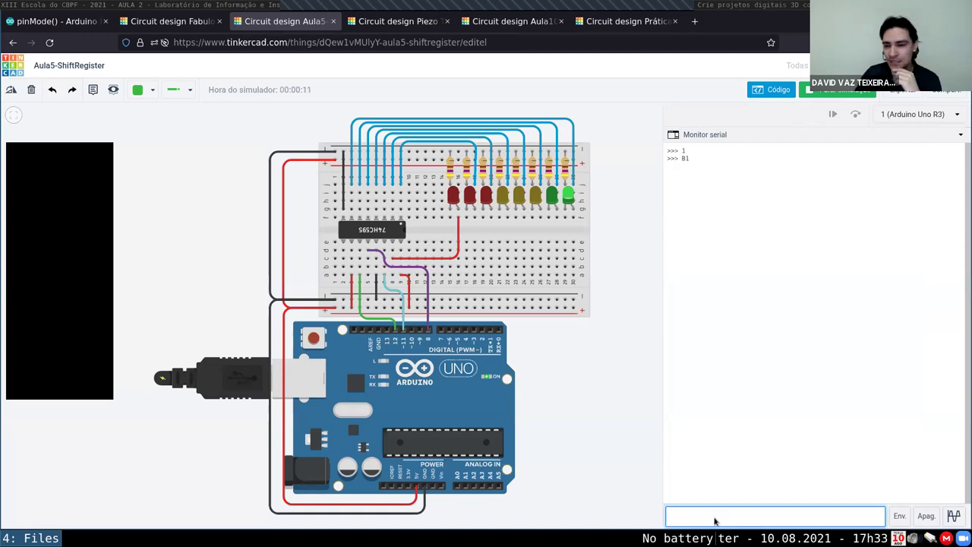
{"action": "left_click", "coordinate": [925, 517]}
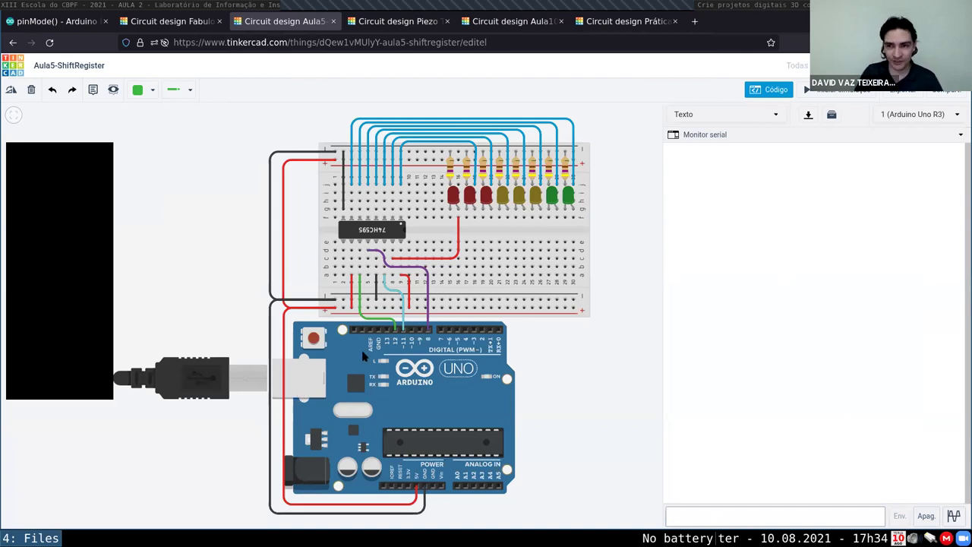
Restart the shift register simulation and send 1 through the serial monitor
{"action": "left_click", "coordinate": [843, 90]}
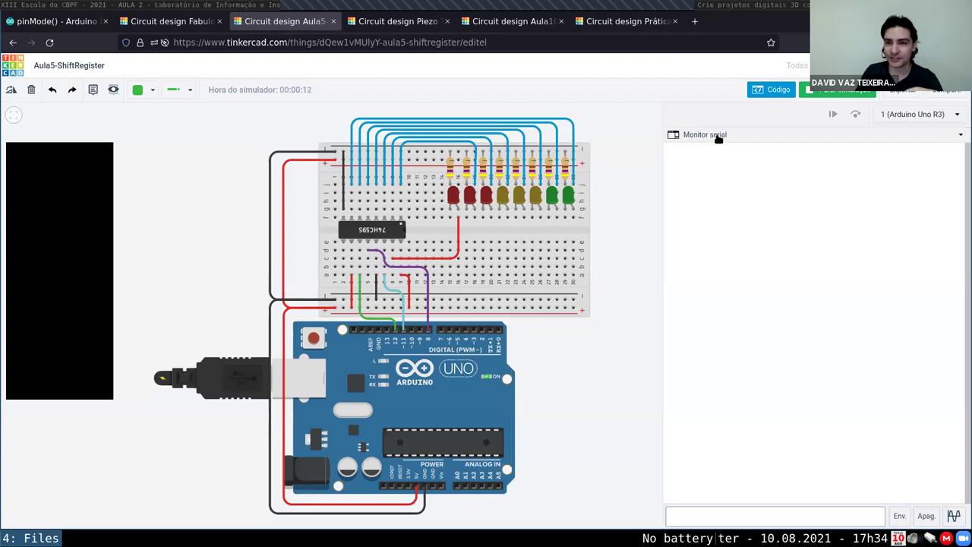
{"action": "left_click_drag", "start_coordinate": [720, 127], "coordinate": [714, 160]}
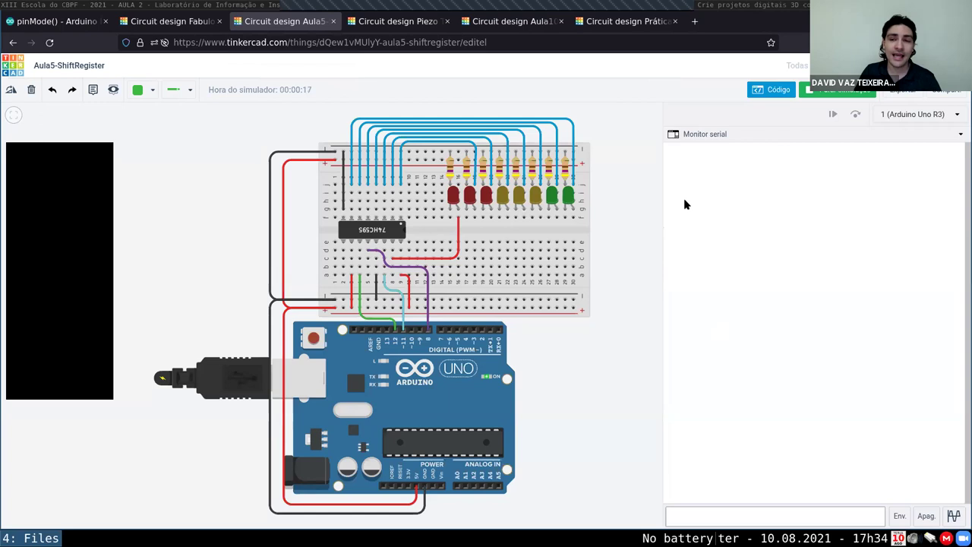
{"action": "left_click", "coordinate": [759, 515]}
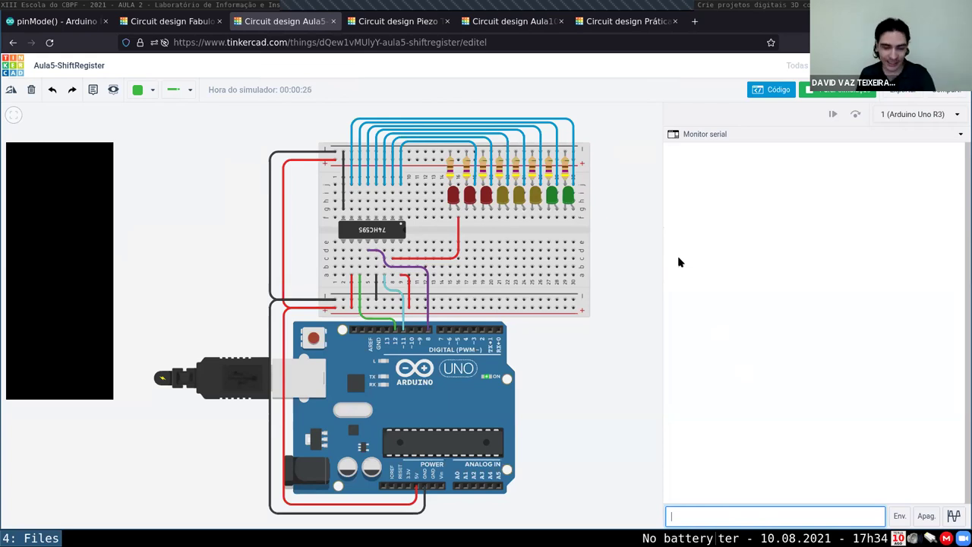
{"action": "left_click", "coordinate": [730, 519]}
{"action": "type", "text": "1"}
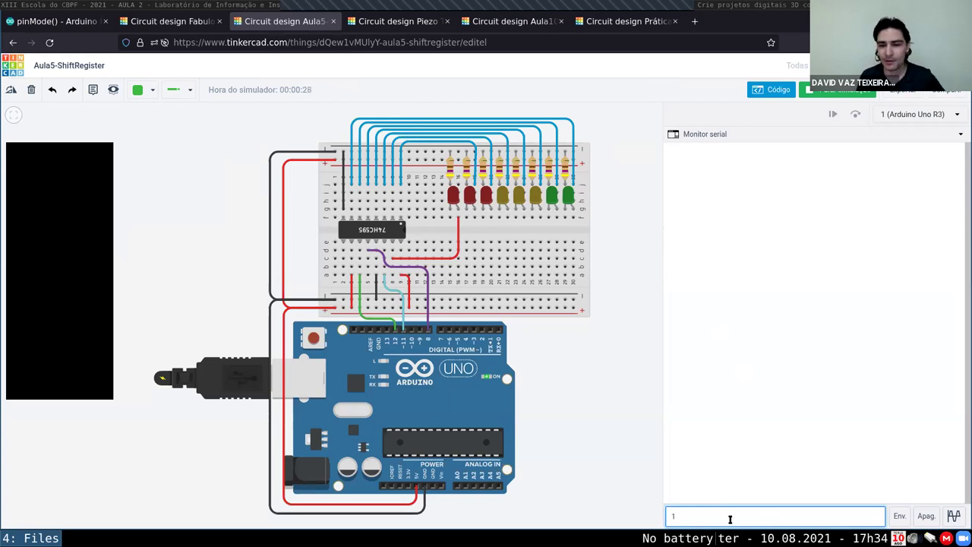
{"action": "key", "text": "Return"}
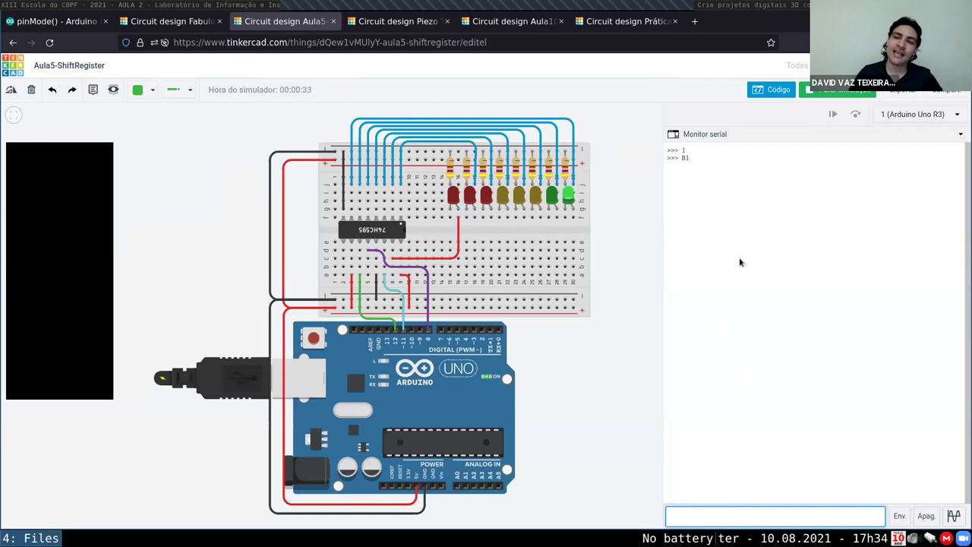
{"action": "left_click", "coordinate": [692, 158]}
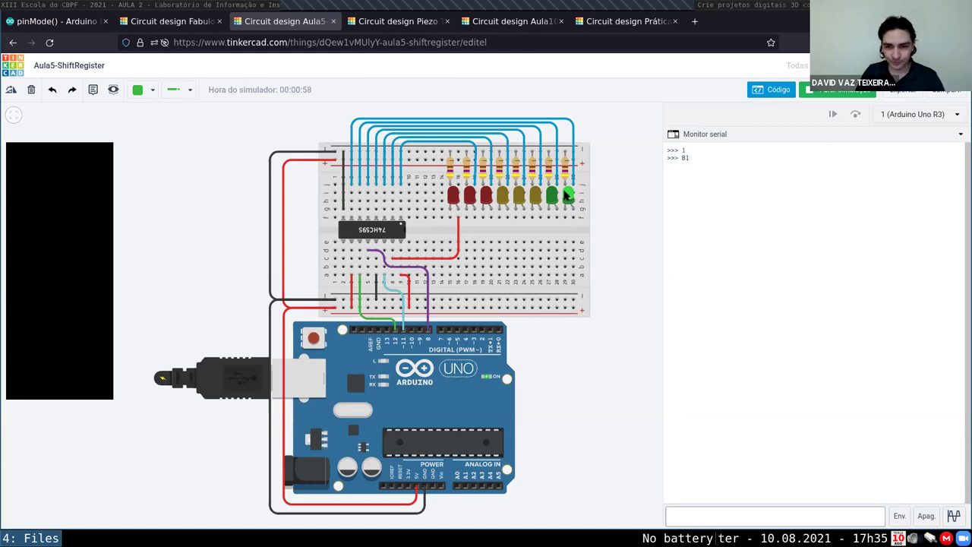
Send the values 2, 4, 8 and 128 one after another through the serial monitor
{"action": "left_click", "coordinate": [742, 518]}
{"action": "type", "text": "2"}
{"action": "key", "text": "Return"}
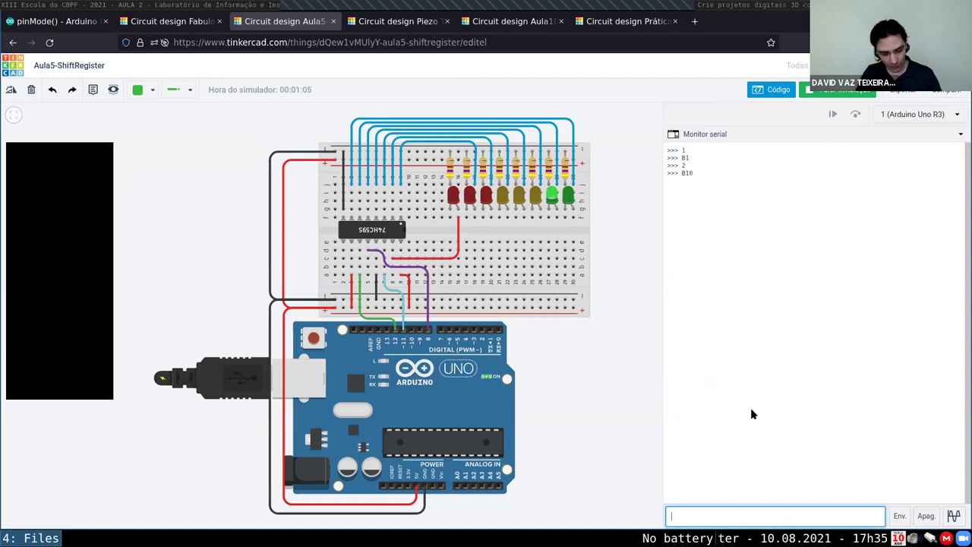
{"action": "type", "text": "4"}
{"action": "key", "text": "Return"}
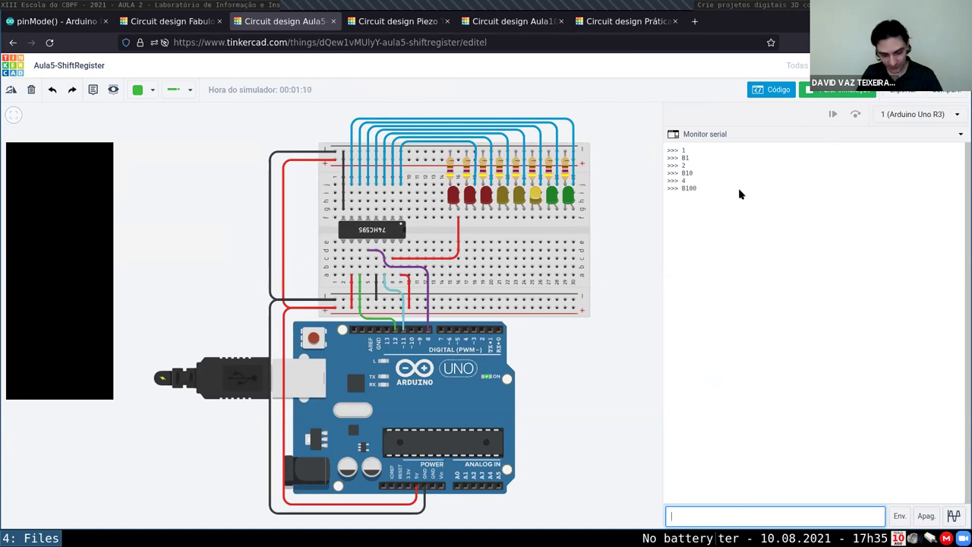
{"action": "type", "text": "8"}
{"action": "key", "text": "Return"}
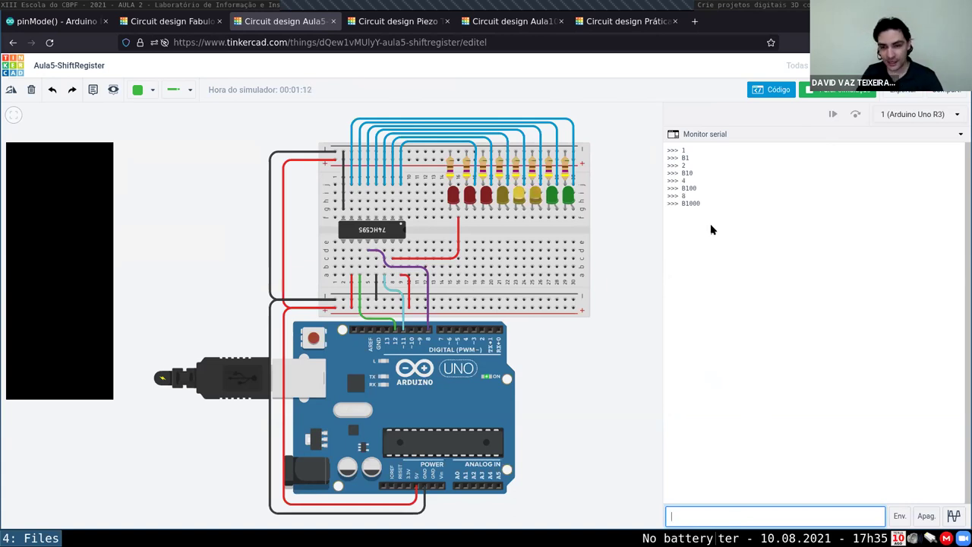
{"action": "type", "text": "16"}
{"action": "key", "text": "Return"}
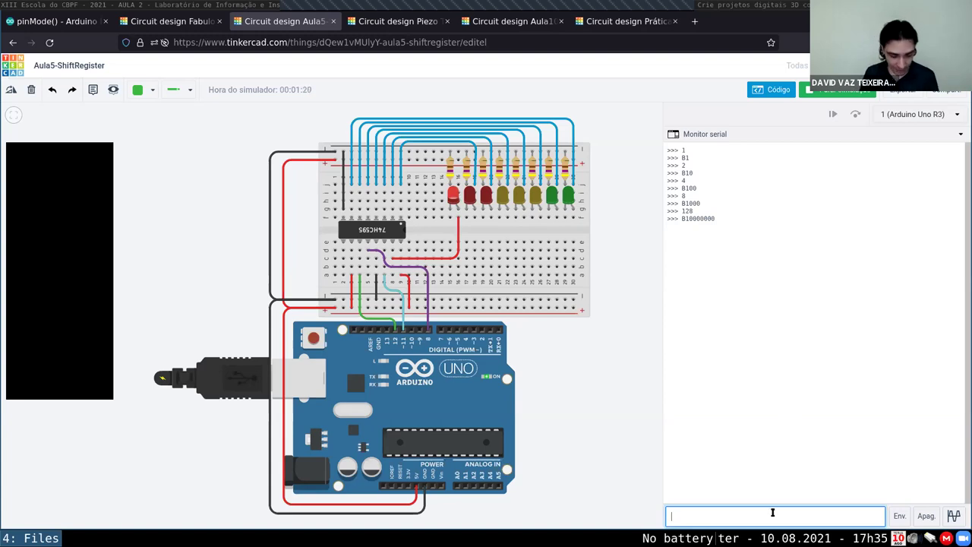
Send 37 through the serial monitor and stop the simulation
{"action": "type", "text": "37"}
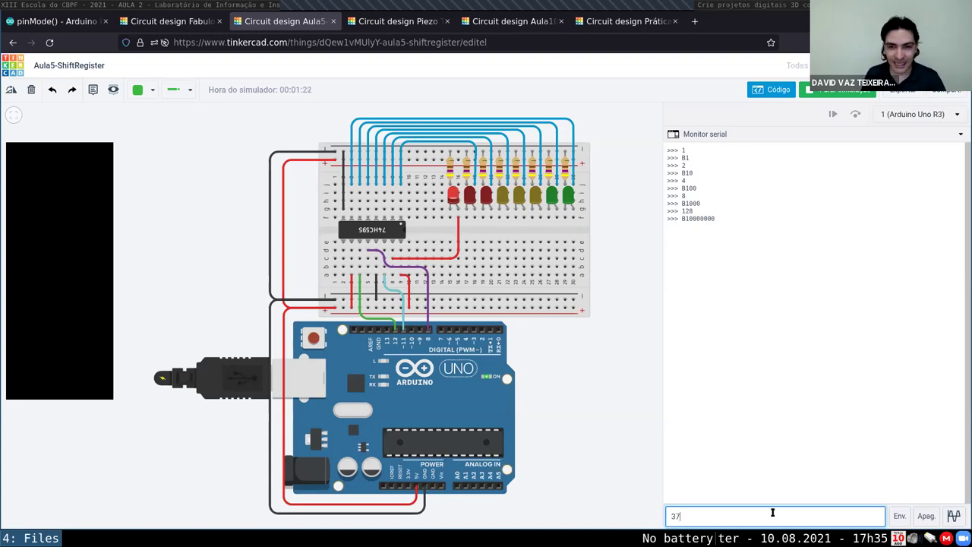
{"action": "key", "text": "Return"}
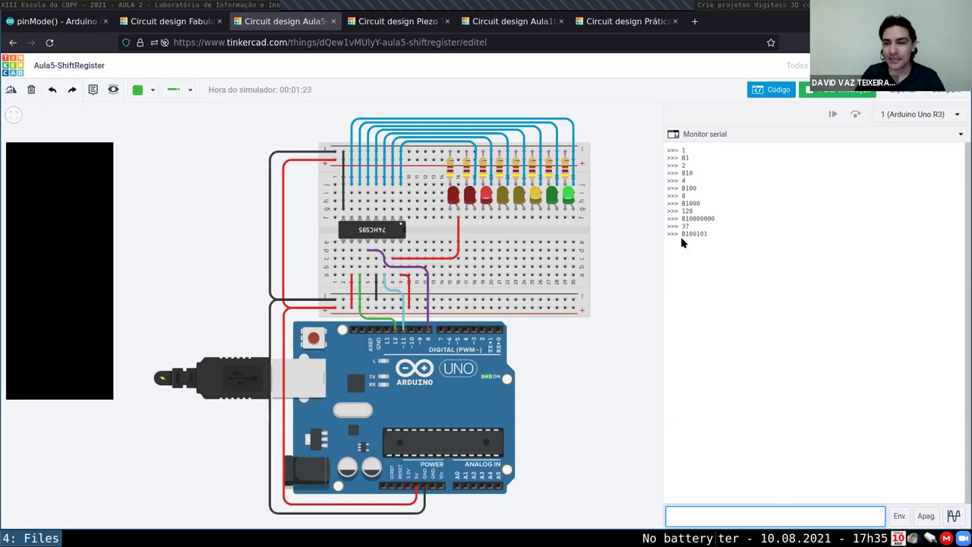
{"action": "left_click", "coordinate": [710, 239]}
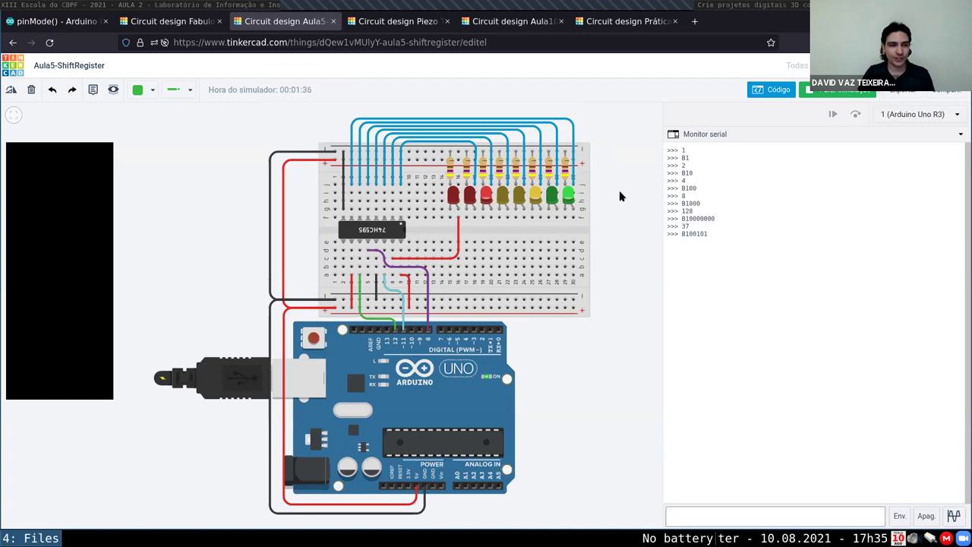
{"action": "left_click", "coordinate": [842, 89]}
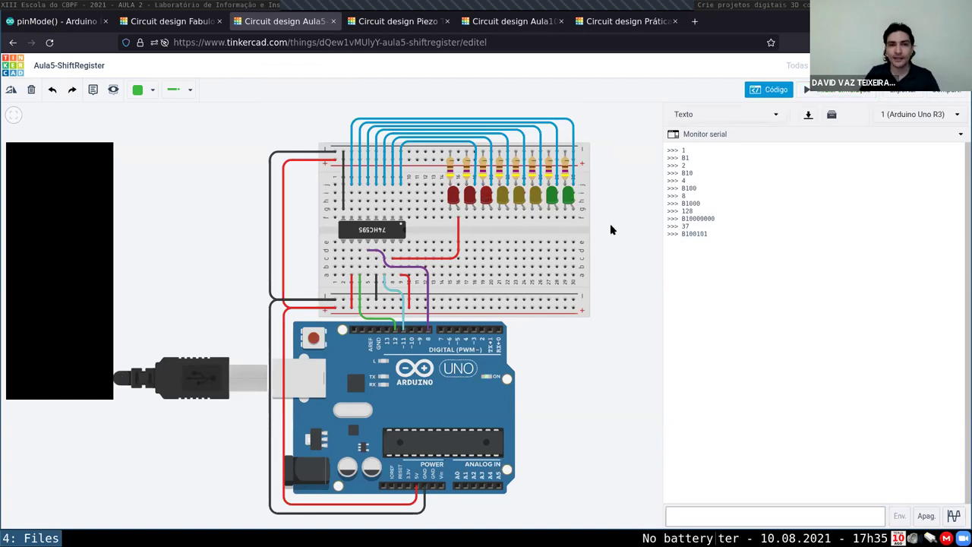
Bring up the Piezo Test circuit and inspect the settings of its two multimeters
{"action": "left_click", "coordinate": [392, 23]}
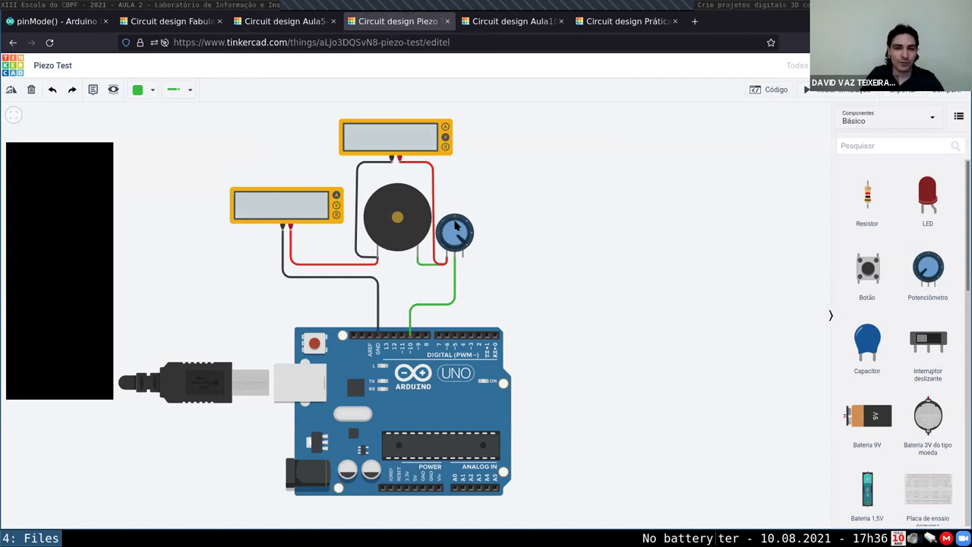
{"action": "left_click", "coordinate": [389, 137]}
{"action": "left_click", "coordinate": [281, 205]}
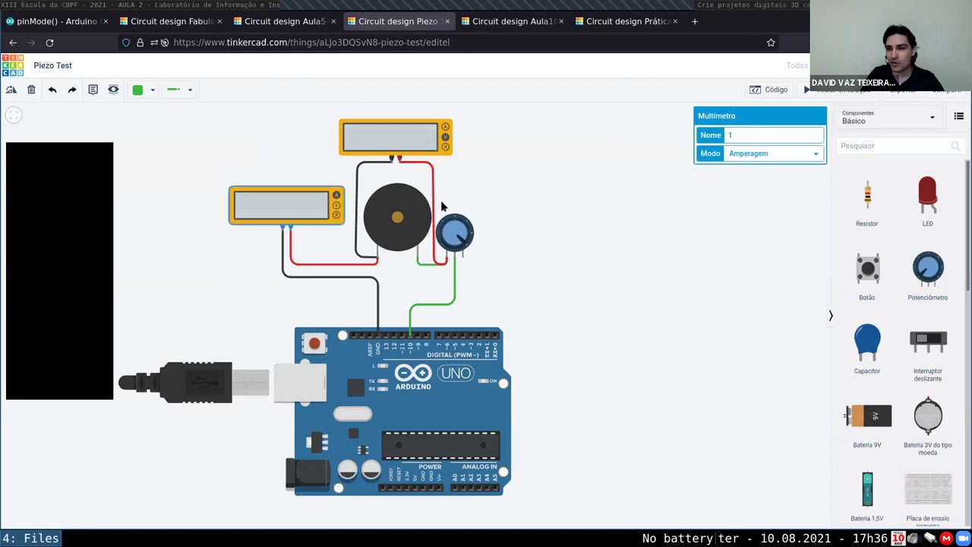
List all components and place another multimeter in the empty area beyond the potentiometer, keeping its mode at Tensão
{"action": "left_click", "coordinate": [866, 119]}
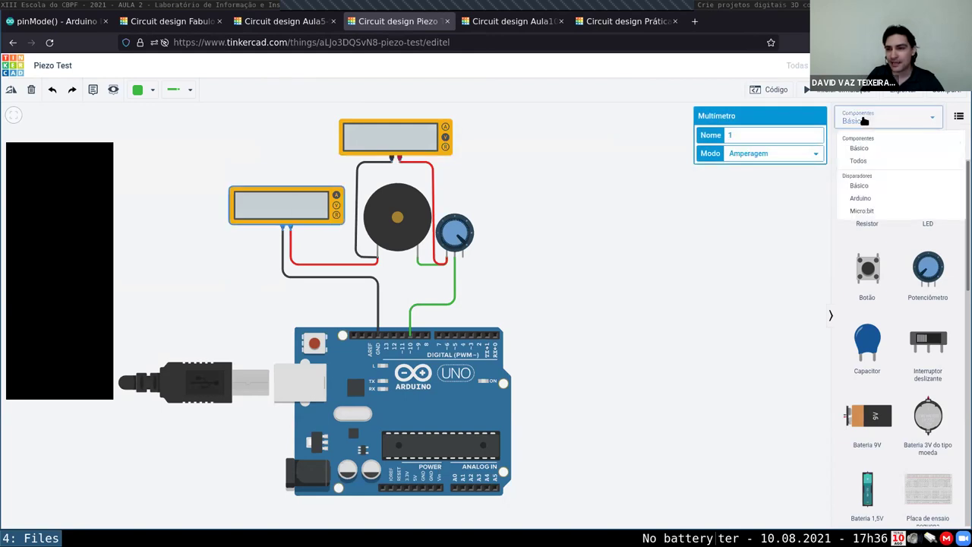
{"action": "left_click", "coordinate": [860, 161]}
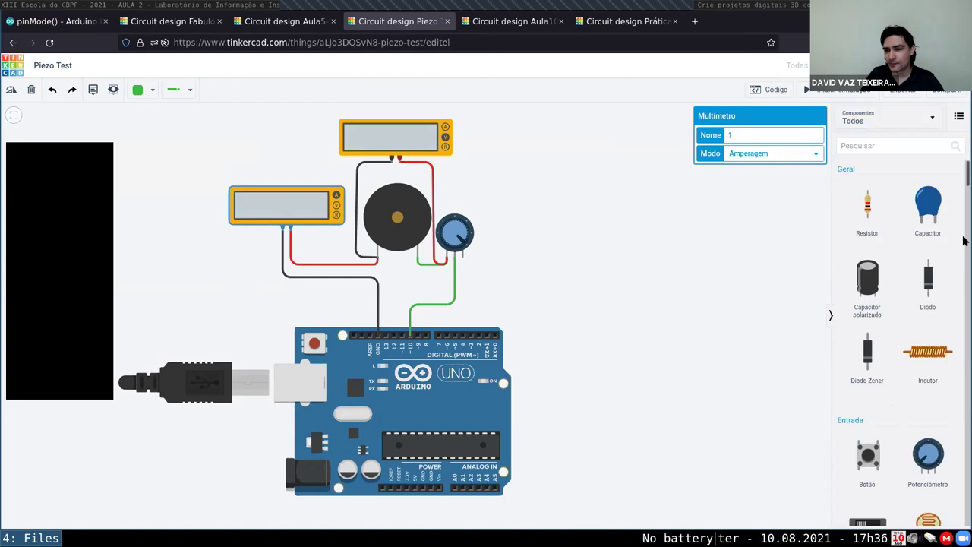
{"action": "scroll", "coordinate": [963, 240], "scroll_direction": "down", "scroll_amount": 4}
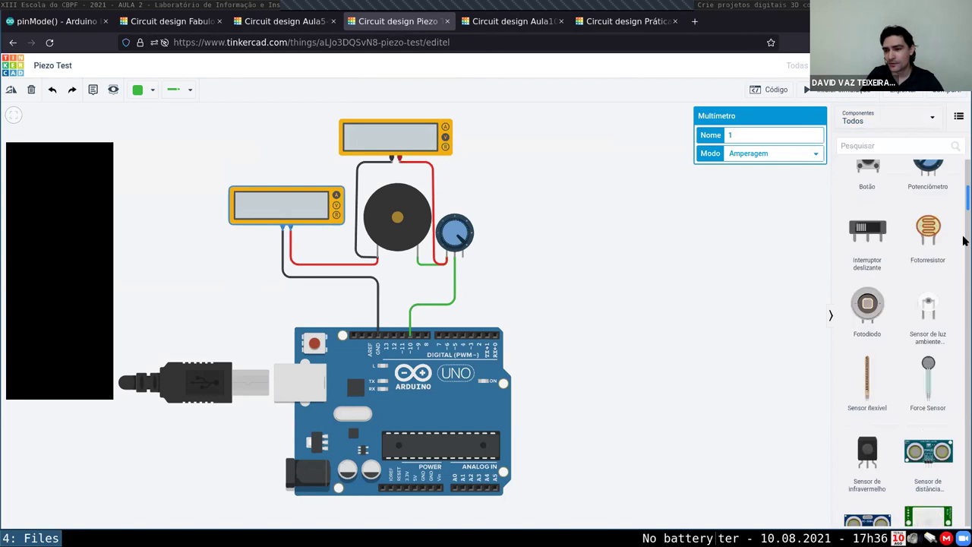
{"action": "scroll", "coordinate": [962, 240], "scroll_direction": "down", "scroll_amount": 5}
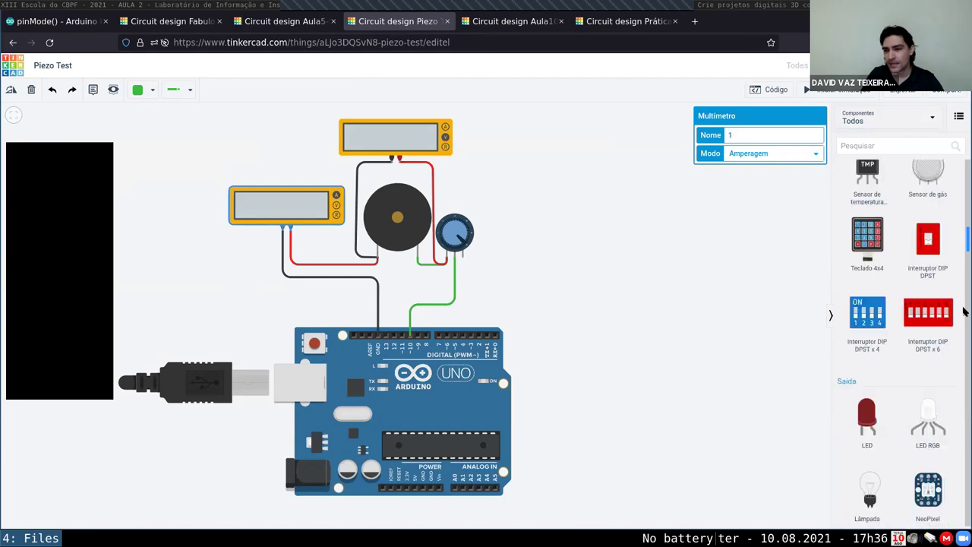
{"action": "scroll", "coordinate": [963, 311], "scroll_direction": "down", "scroll_amount": 8}
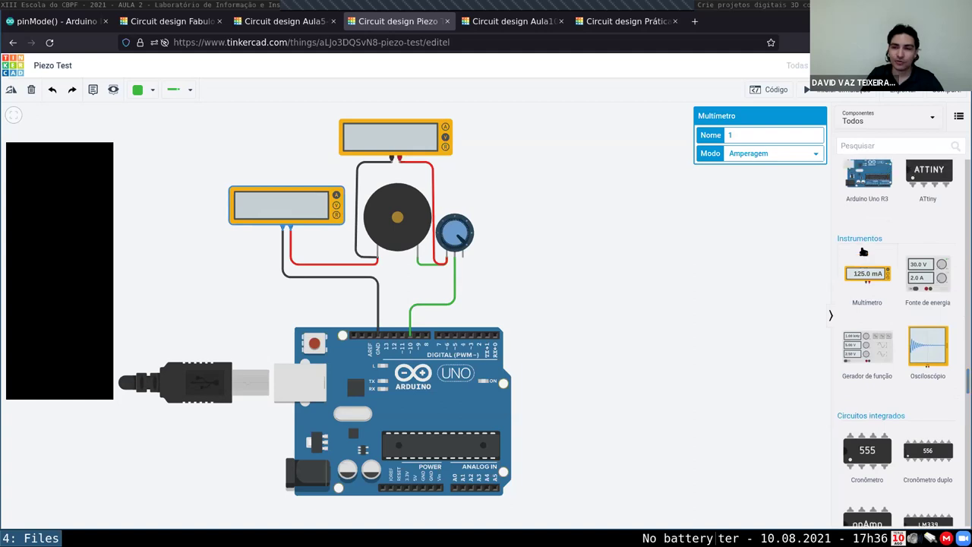
{"action": "left_click_drag", "start_coordinate": [863, 252], "coordinate": [618, 253]}
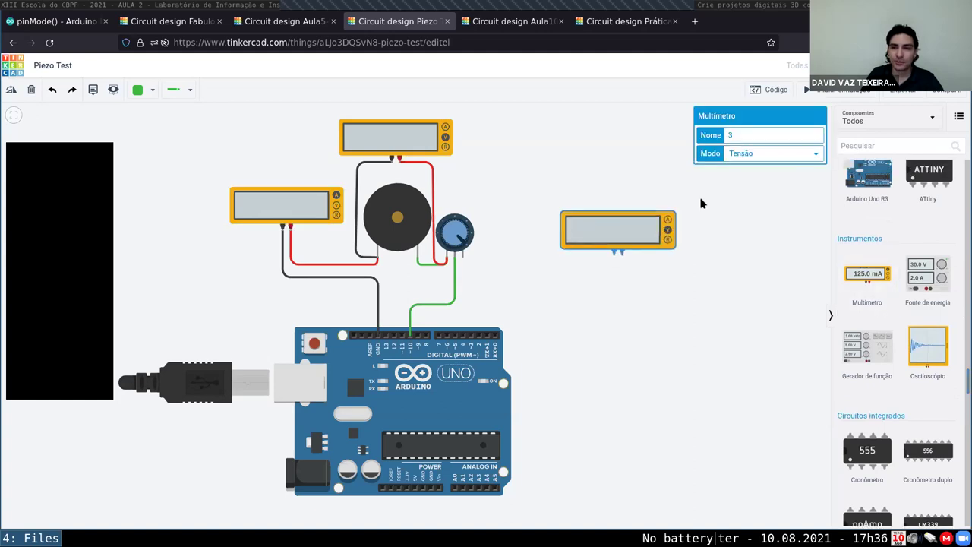
{"action": "left_click", "coordinate": [771, 153]}
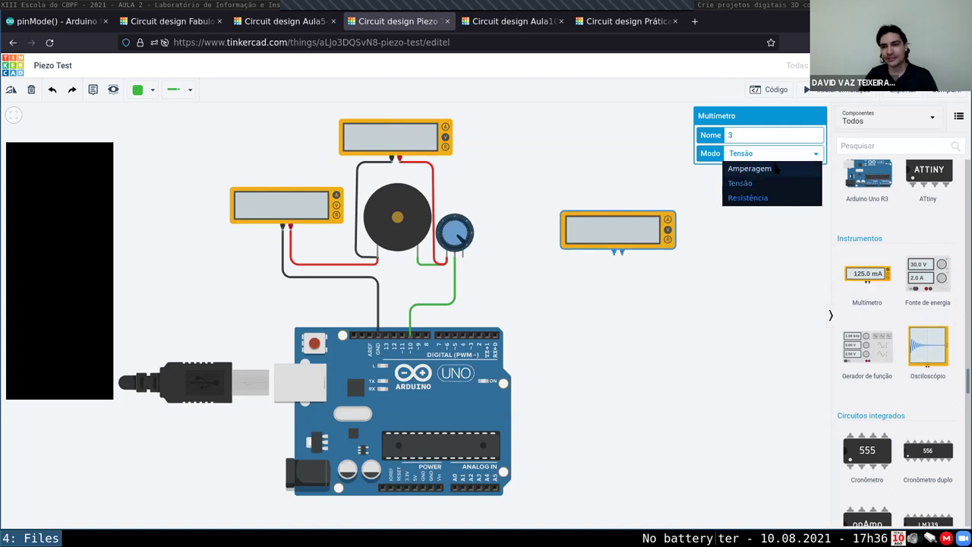
{"action": "left_click", "coordinate": [751, 325]}
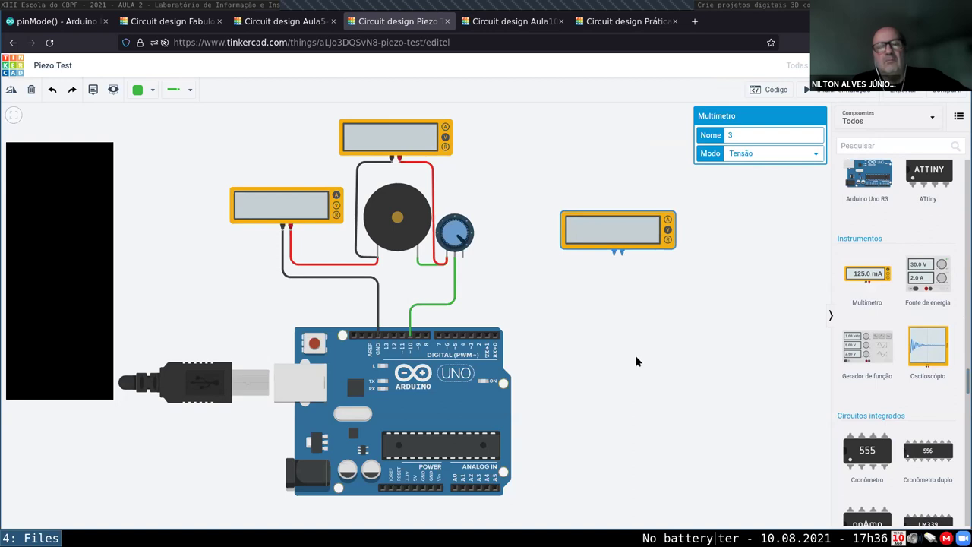
Place a function generator, a power supply and an oscilloscope around the new multimeter, and set the generator's function to Seno
{"action": "left_click", "coordinate": [654, 309]}
{"action": "left_click_drag", "start_coordinate": [931, 351], "coordinate": [599, 172]}
{"action": "left_click_drag", "start_coordinate": [621, 254], "coordinate": [672, 278]}
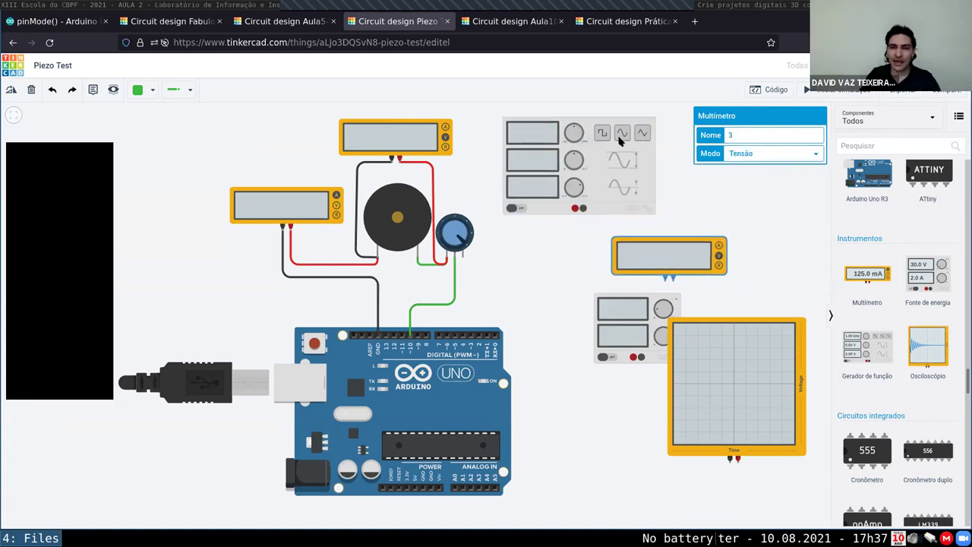
{"action": "left_click", "coordinate": [620, 139]}
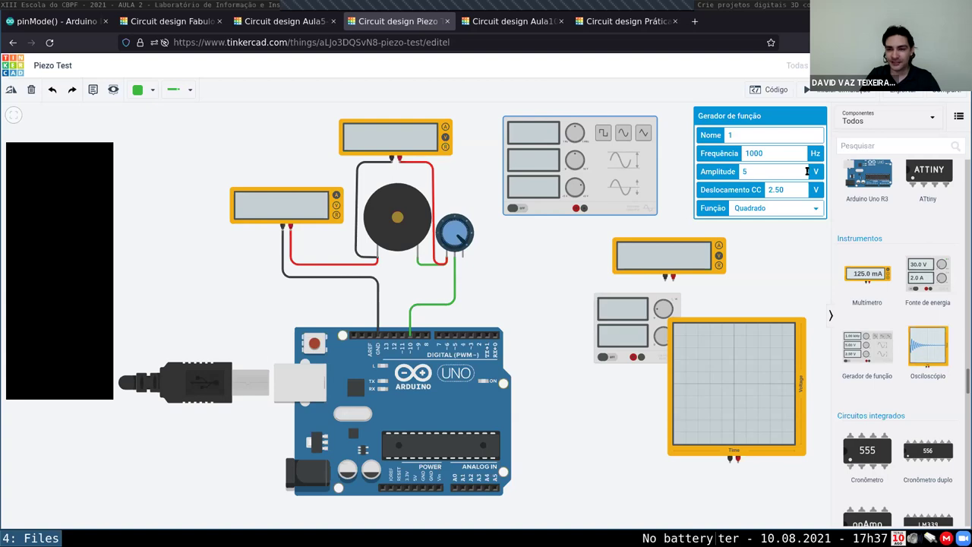
{"action": "left_click", "coordinate": [759, 207]}
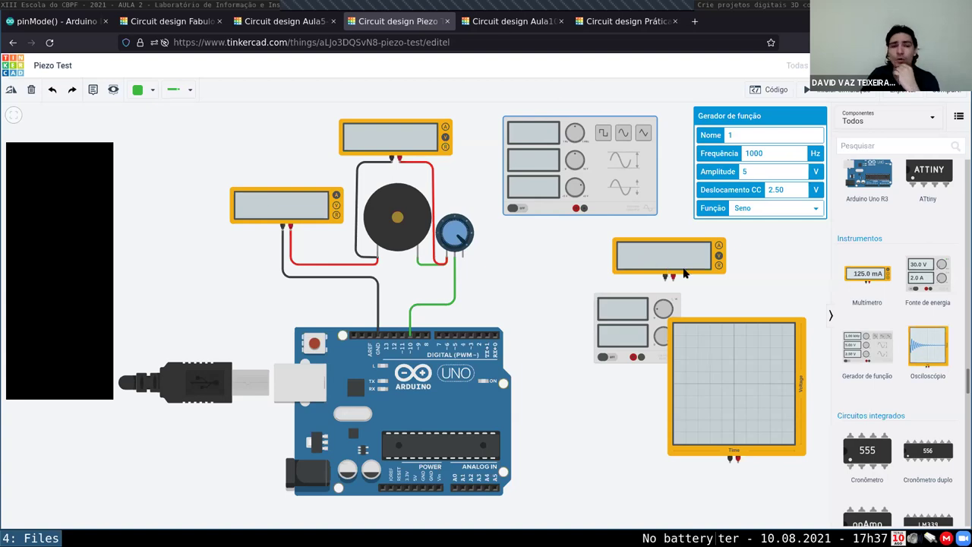
Bring up the Aula10-L293D-2 circuit and examine its L293D wiring and the two motors in simulation
{"action": "key", "text": "ctrl+Tab"}
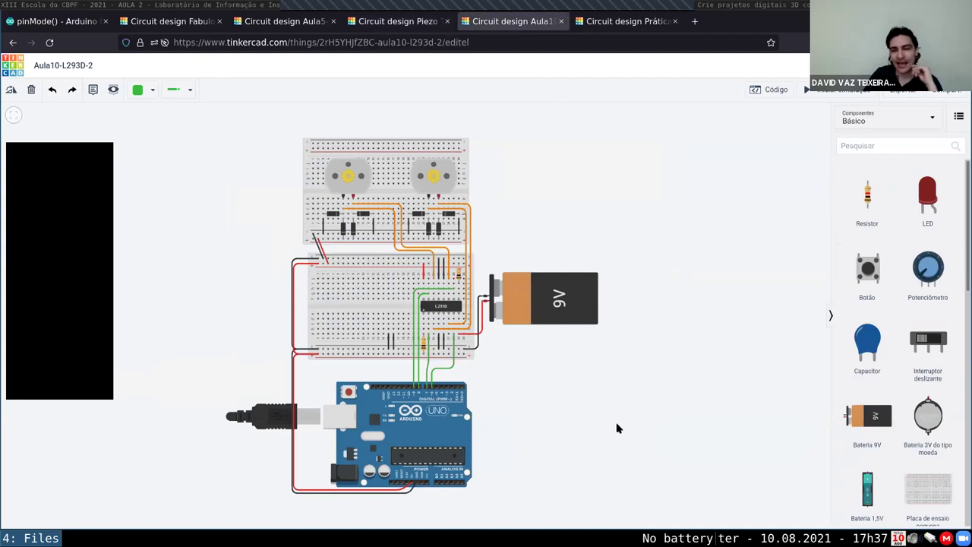
{"action": "scroll", "coordinate": [611, 326], "scroll_direction": "up", "scroll_amount": 2}
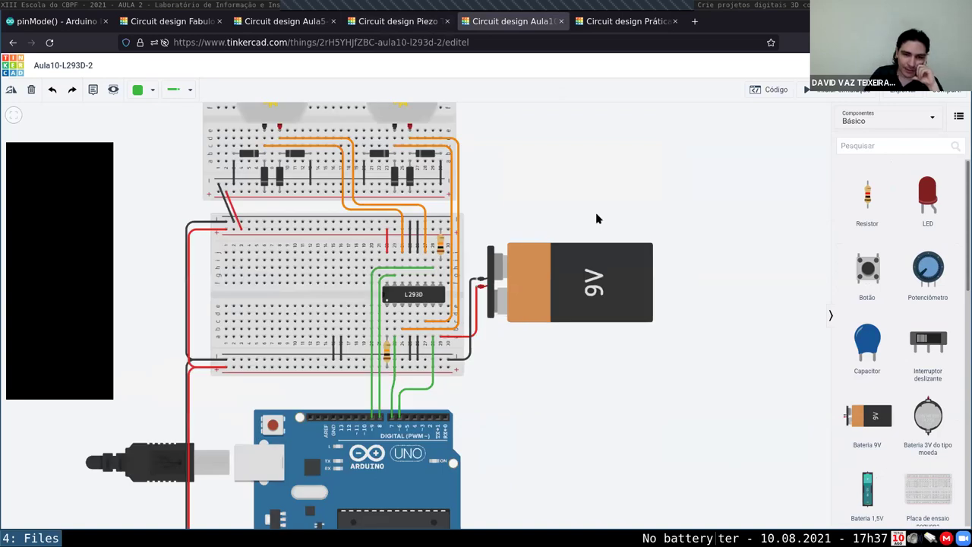
{"action": "scroll", "coordinate": [655, 420], "scroll_direction": "up", "scroll_amount": 2}
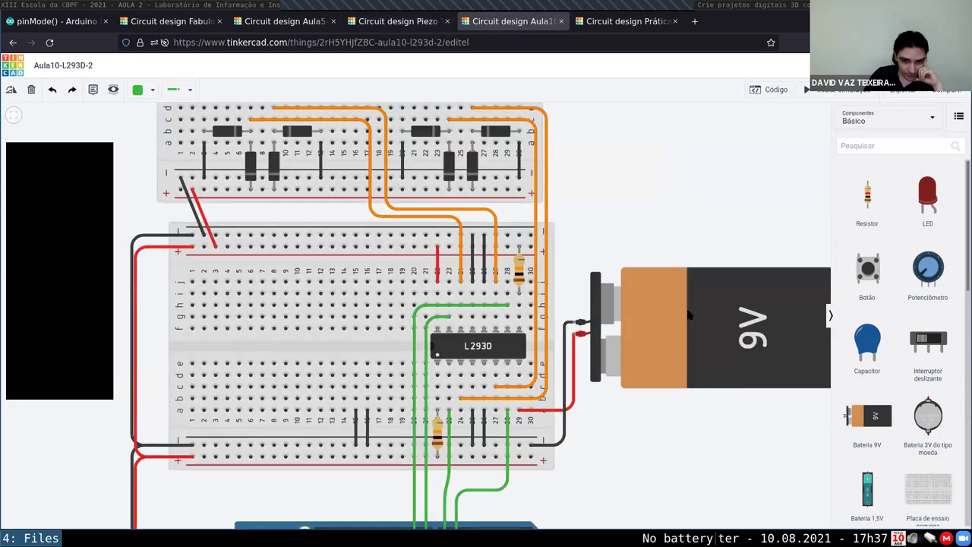
{"action": "scroll", "coordinate": [661, 320], "scroll_direction": "down", "scroll_amount": 2}
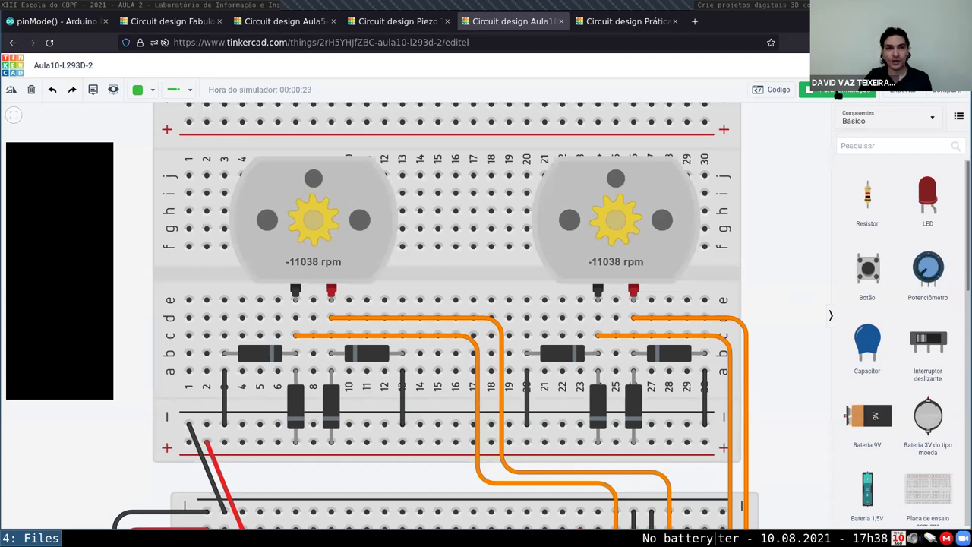
{"action": "scroll", "coordinate": [729, 126], "scroll_direction": "down", "scroll_amount": 3}
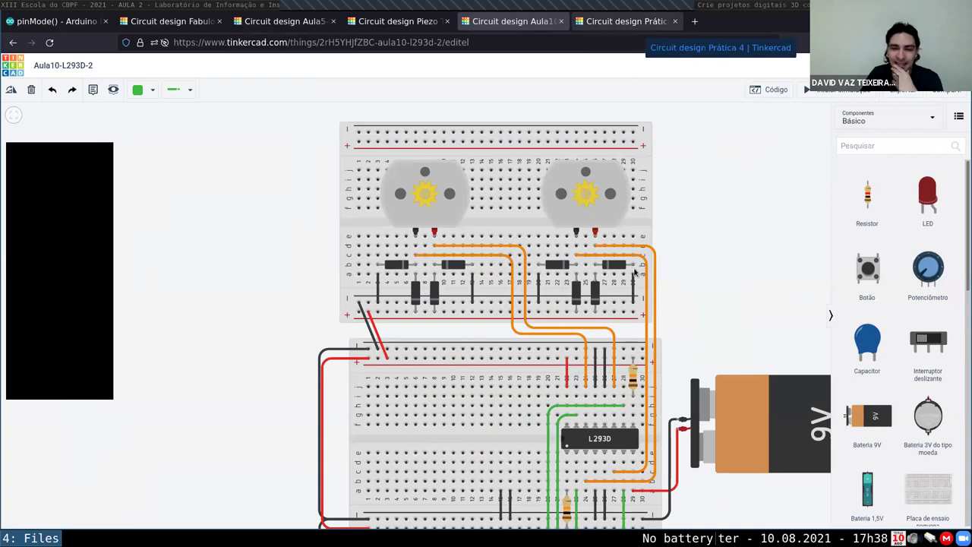
Bring up the Prática 4 circuit and show its Arduino code
{"action": "key", "text": "ctrl+Tab"}
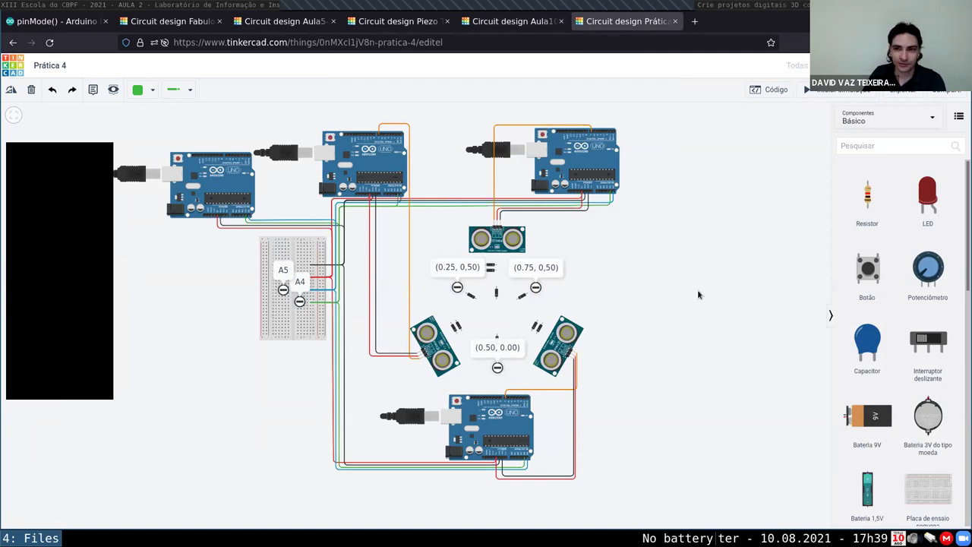
{"action": "left_click", "coordinate": [774, 91]}
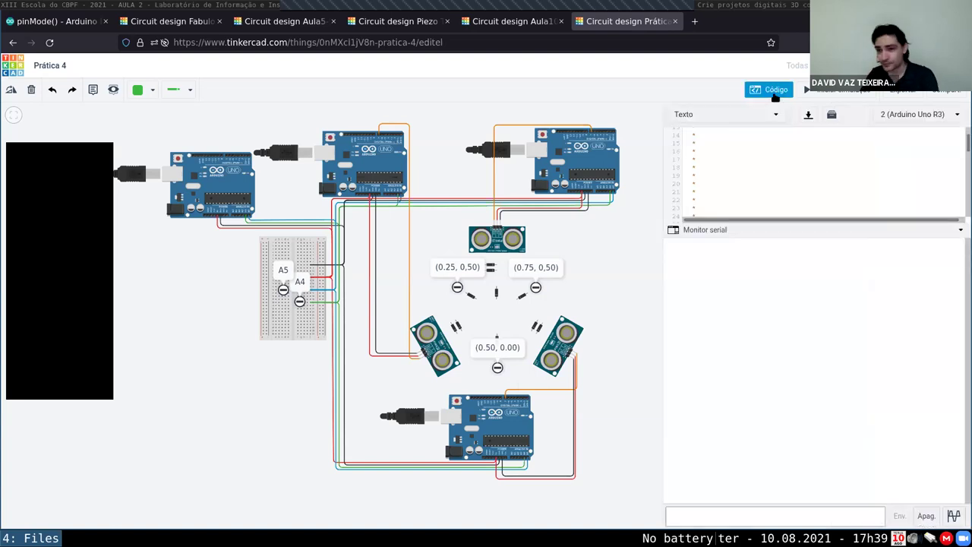